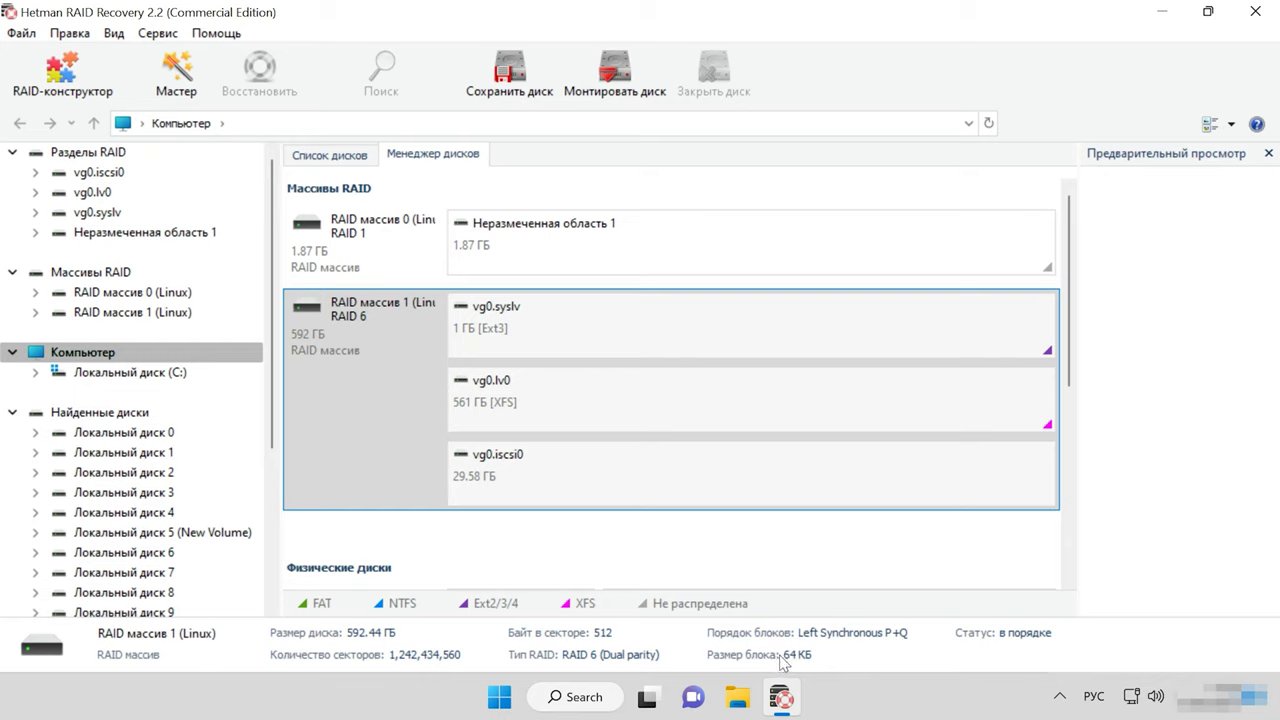
Run a quick scan (Быстрое сканирование) on the vg0.lv0 XFS partition of RAID массив 1 and select its share folder.
left_click(605, 402)
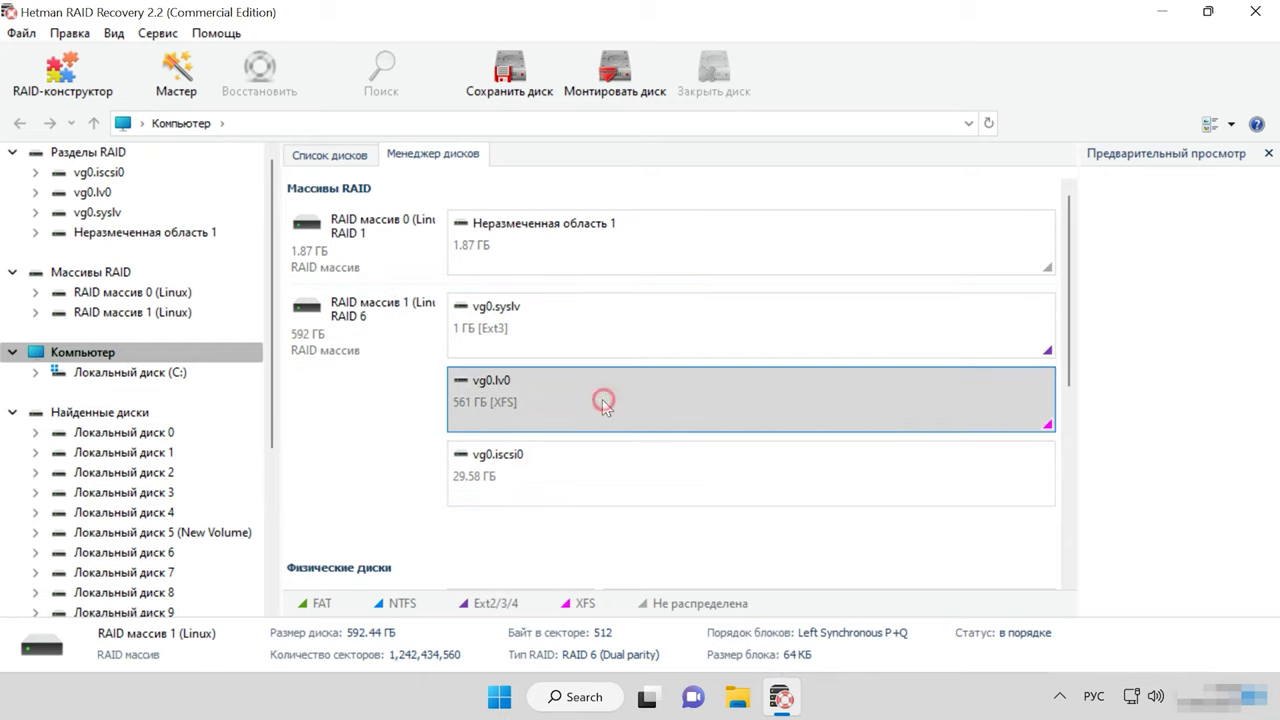
right_click(826, 399)
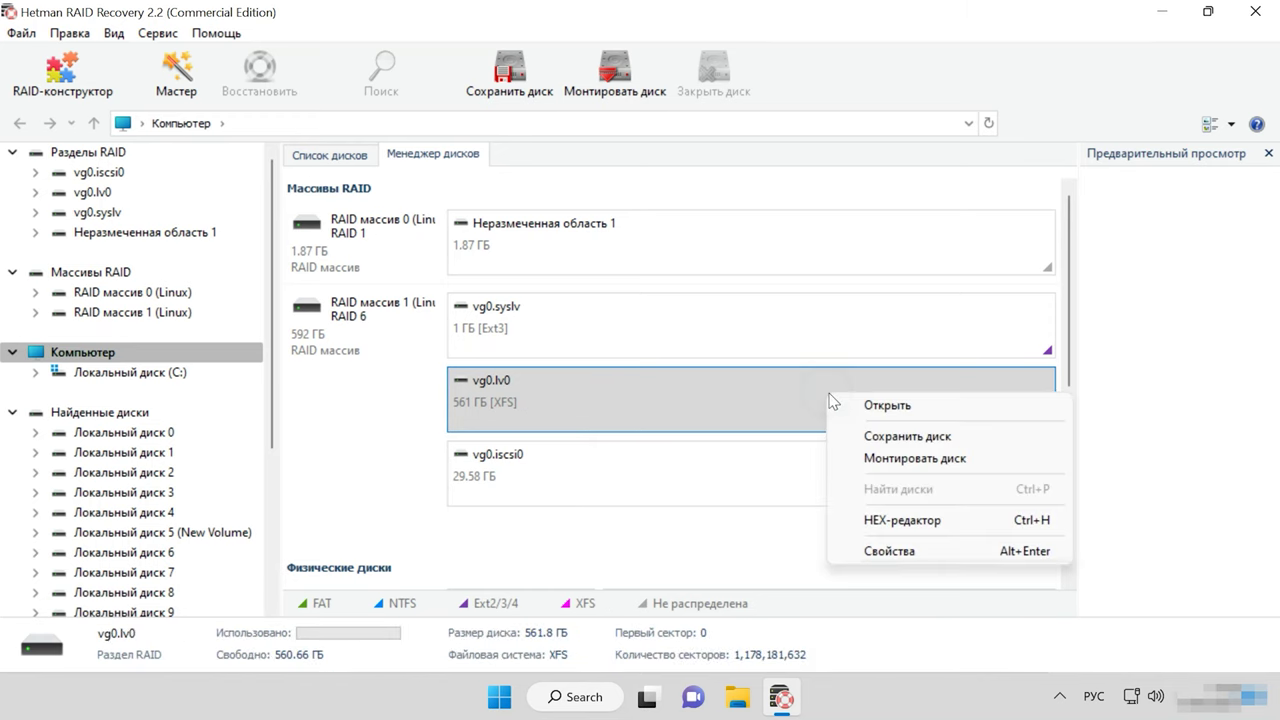
left_click(920, 410)
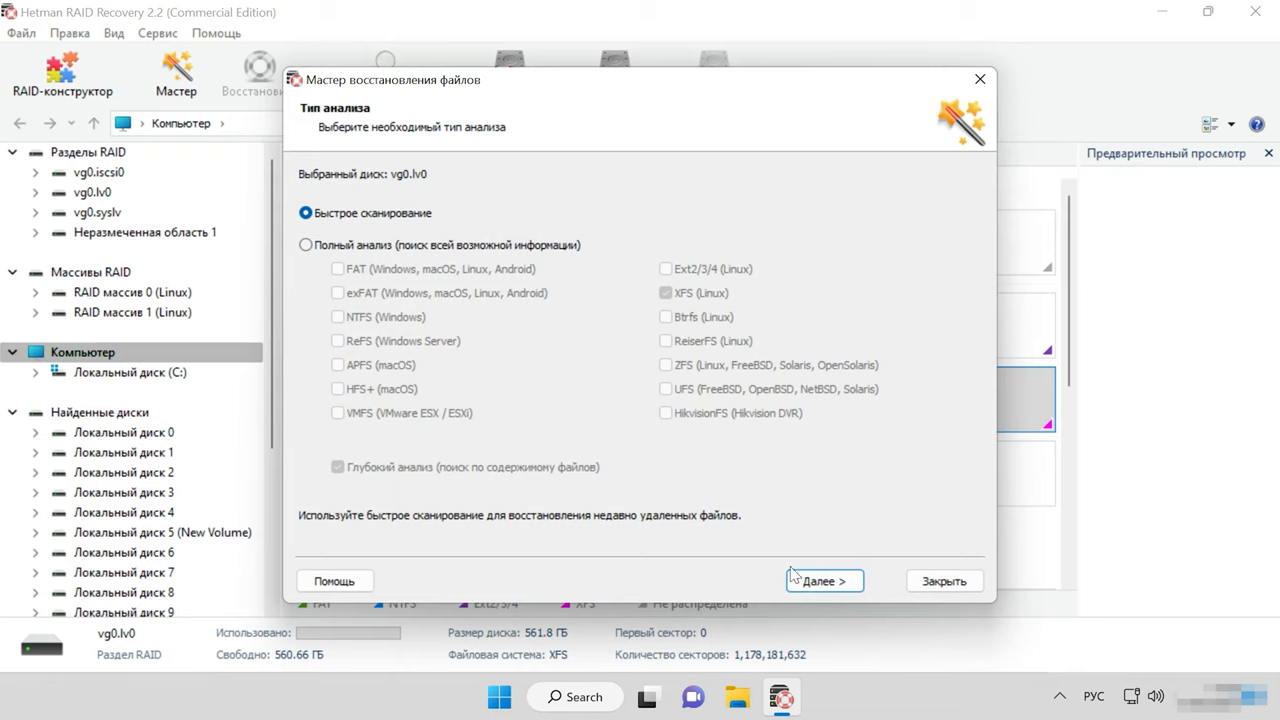
left_click(840, 584)
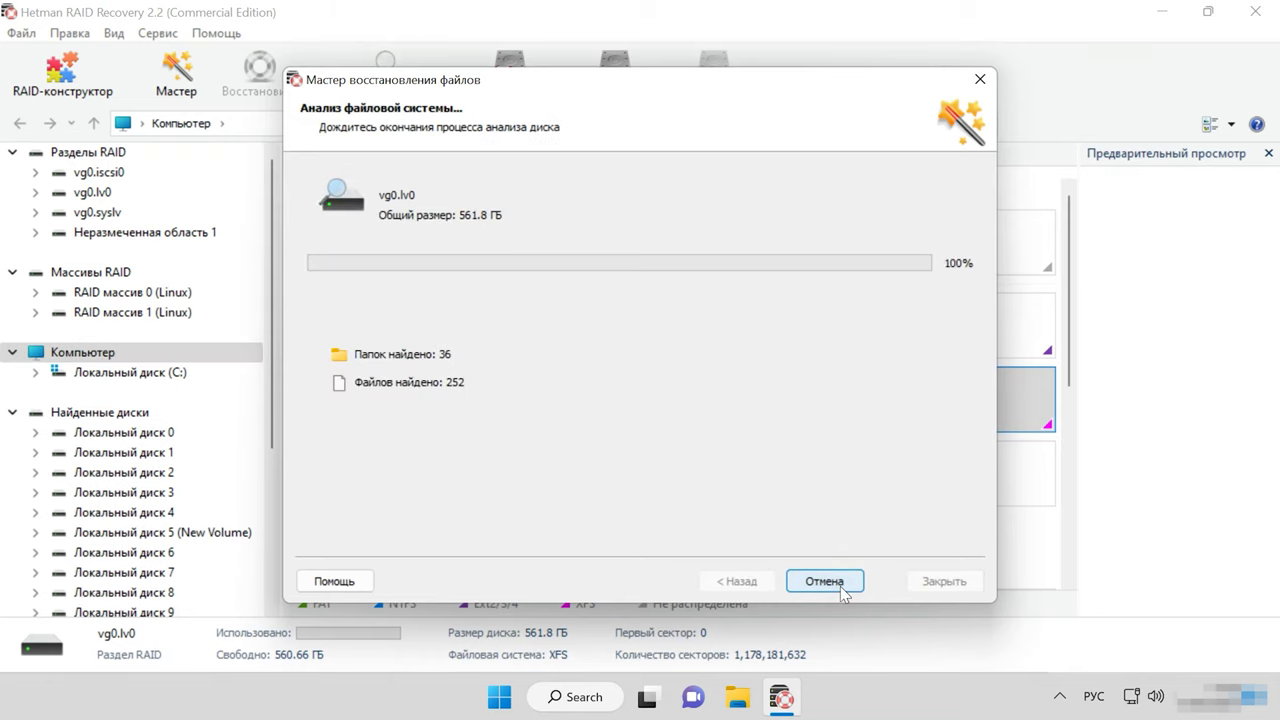
left_click(828, 588)
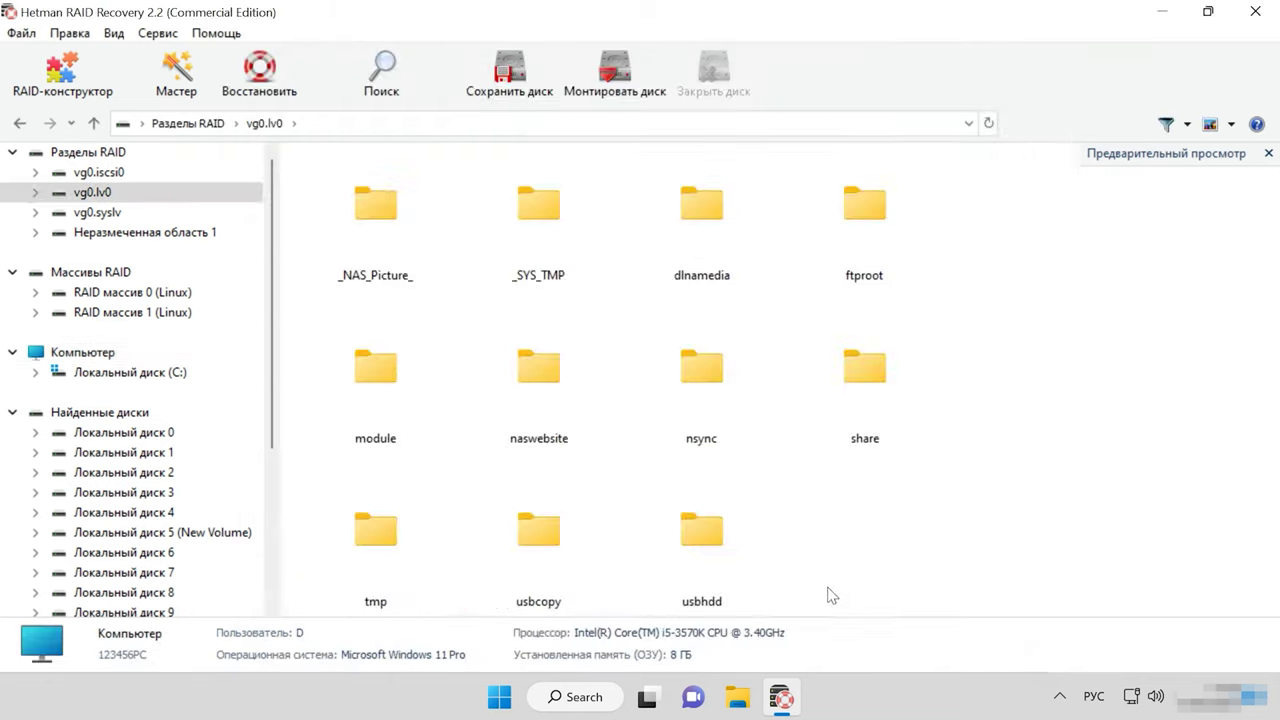
left_click(870, 410)
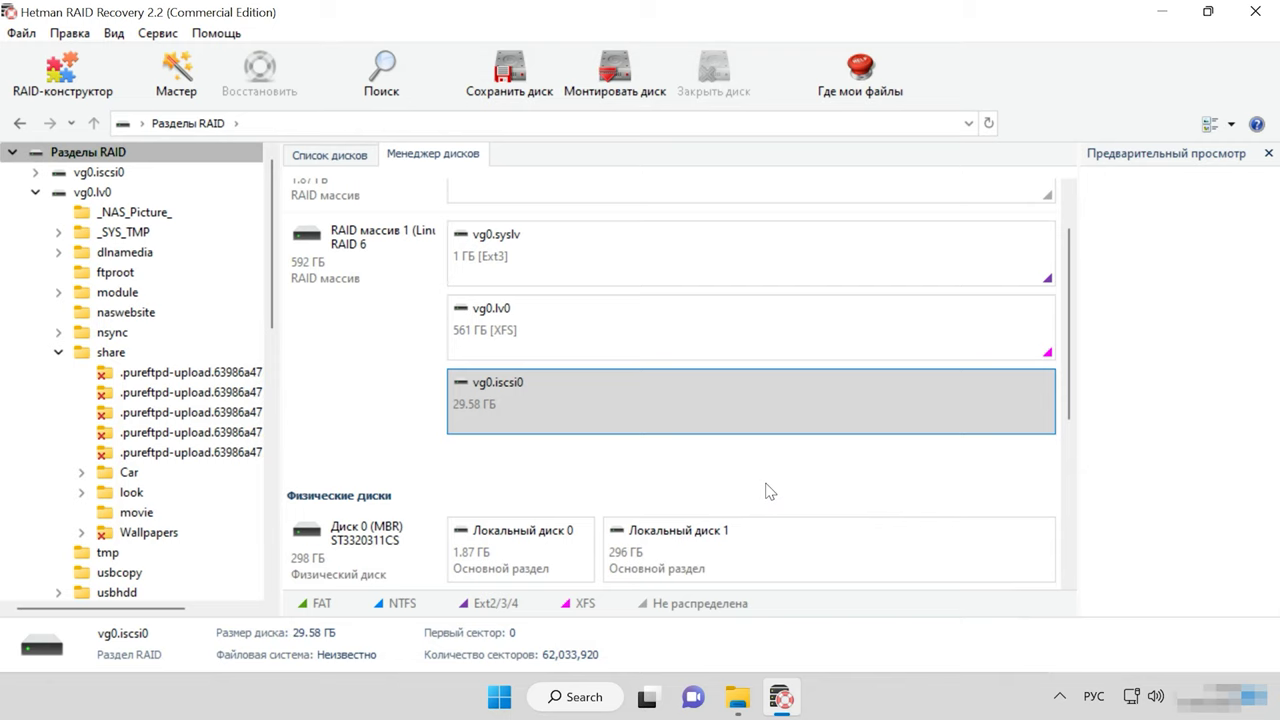
Reanalyze the vg0.lv0 partition using full analysis (Полный анализ) for the XFS file system.
left_click(622, 336)
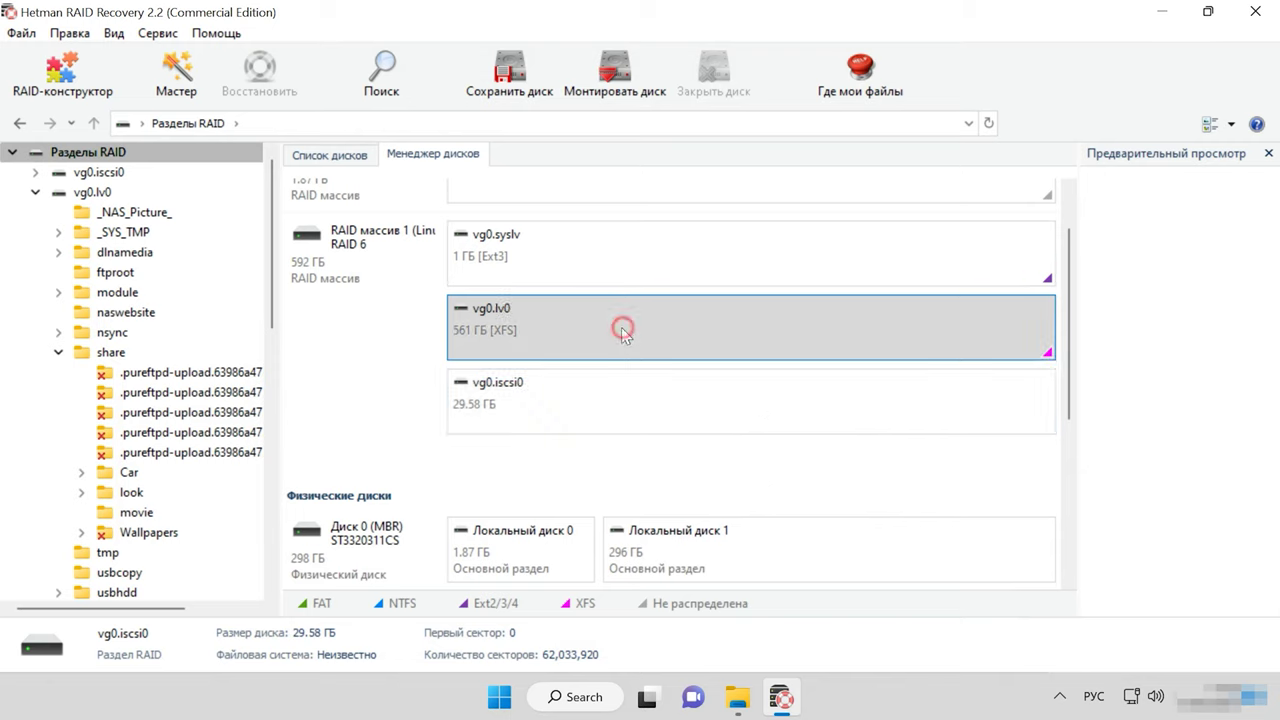
right_click(838, 325)
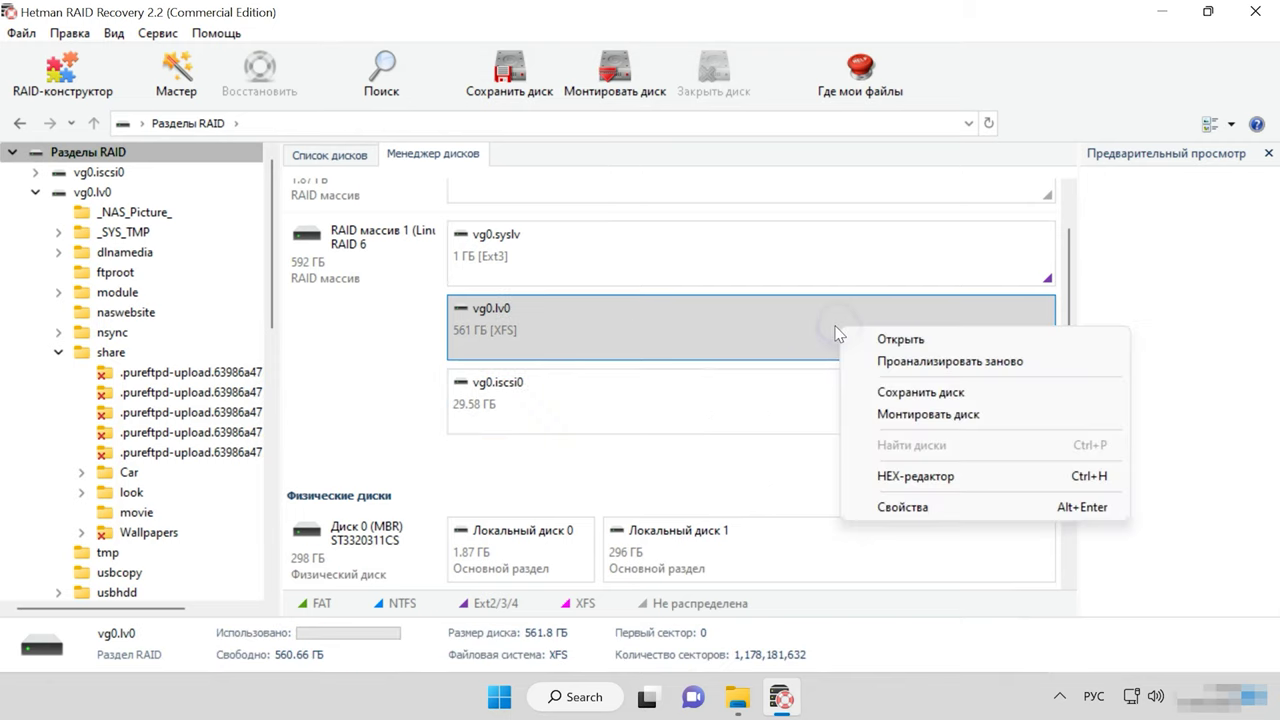
left_click(968, 366)
left_click(334, 244)
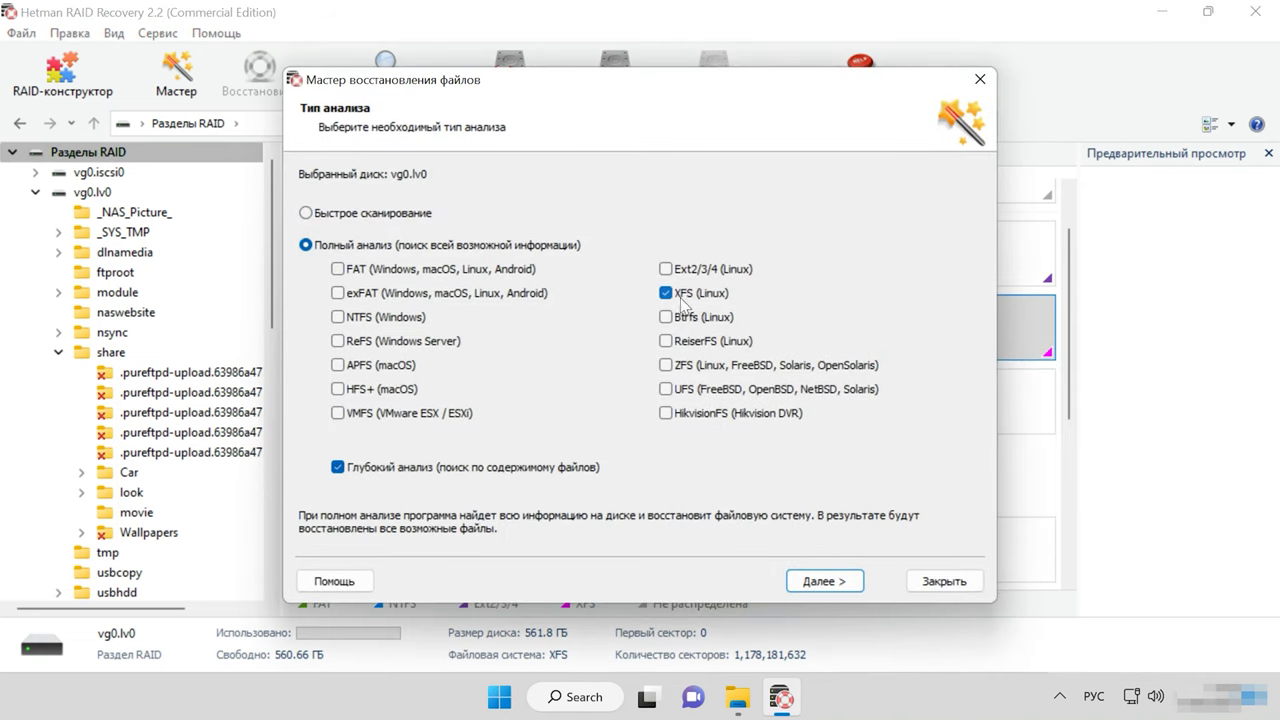
left_click(345, 468)
left_click(833, 586)
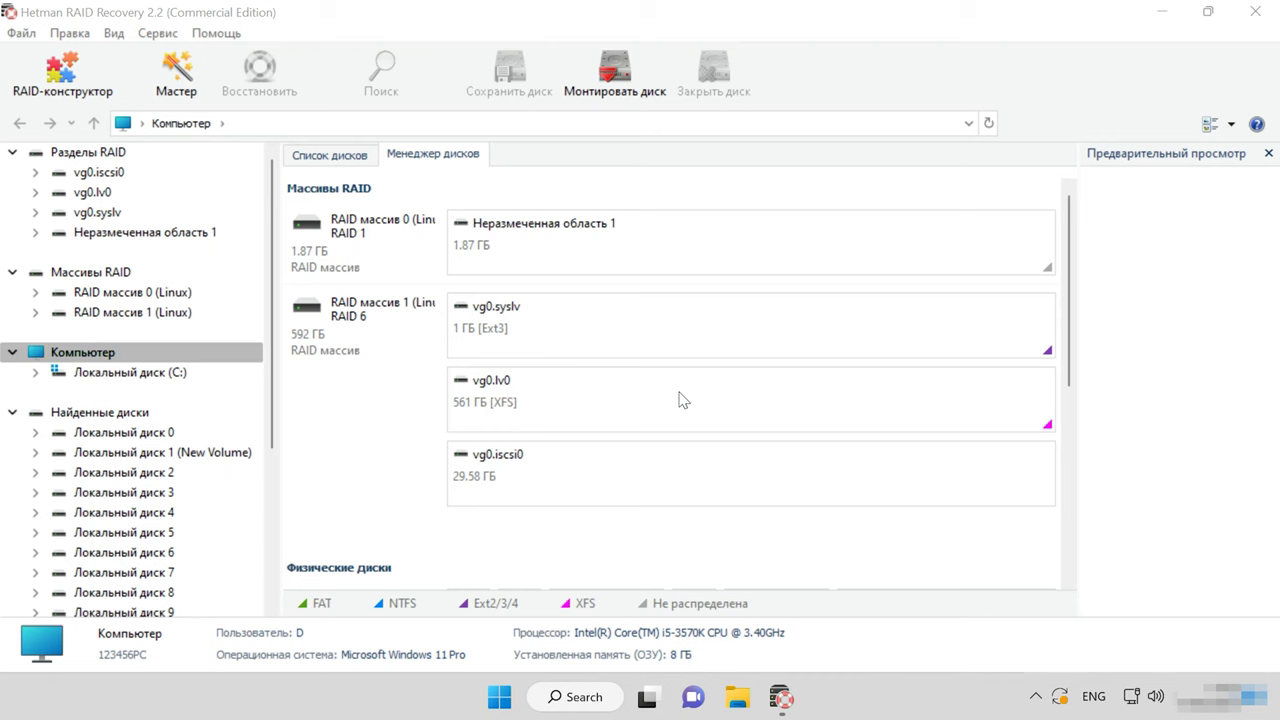
Open the vg0.lv0 partition from the disk manager and complete a quick scan to list its folders.
left_click(688, 398)
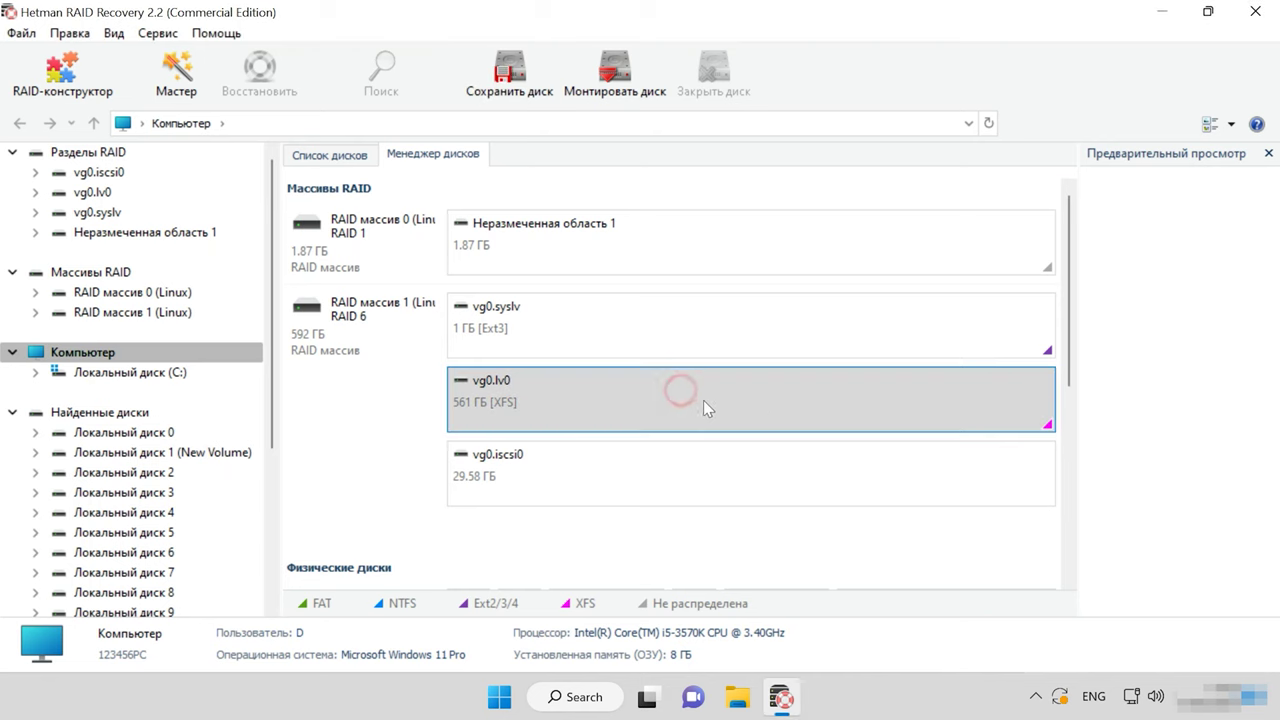
right_click(769, 402)
left_click(835, 417)
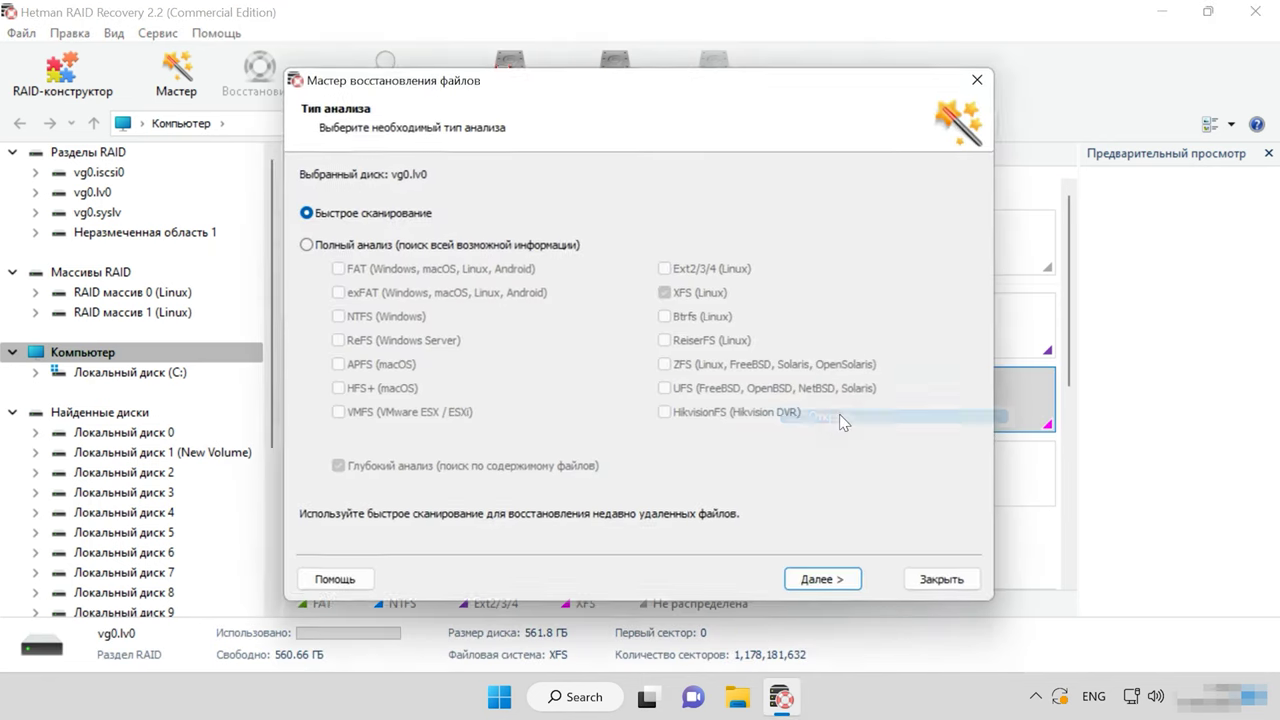
left_click(850, 583)
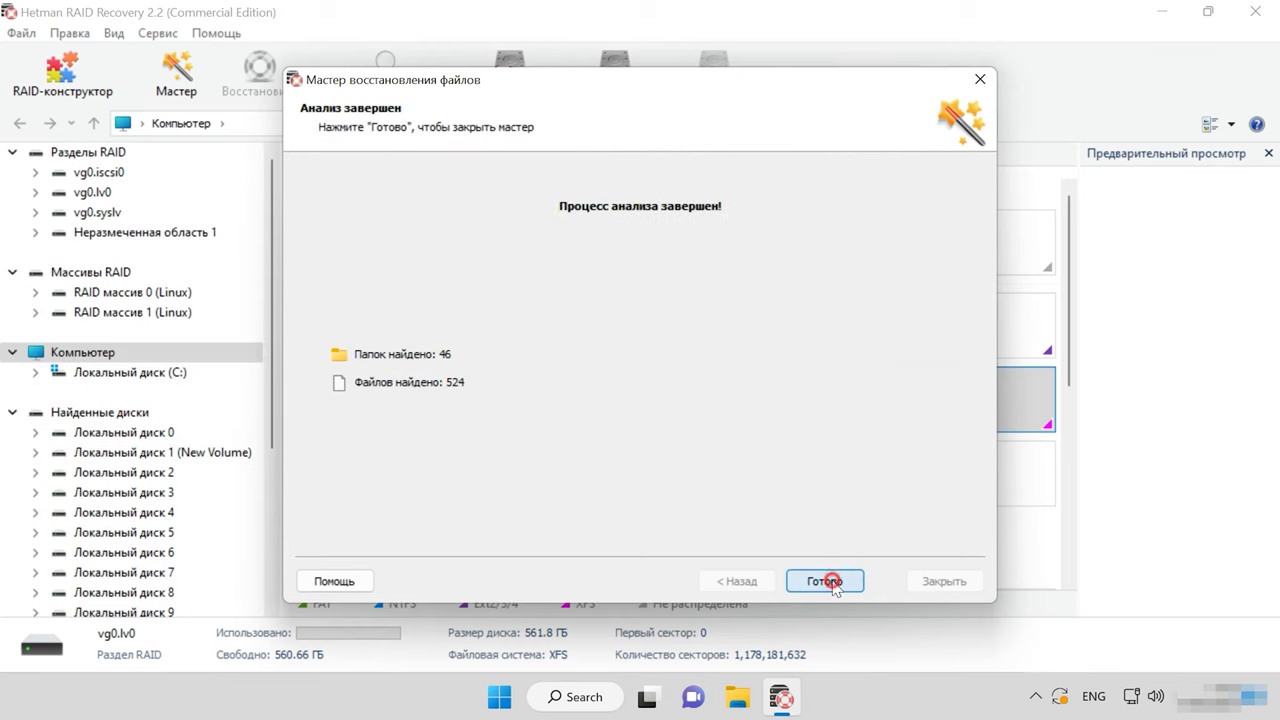
left_click(834, 582)
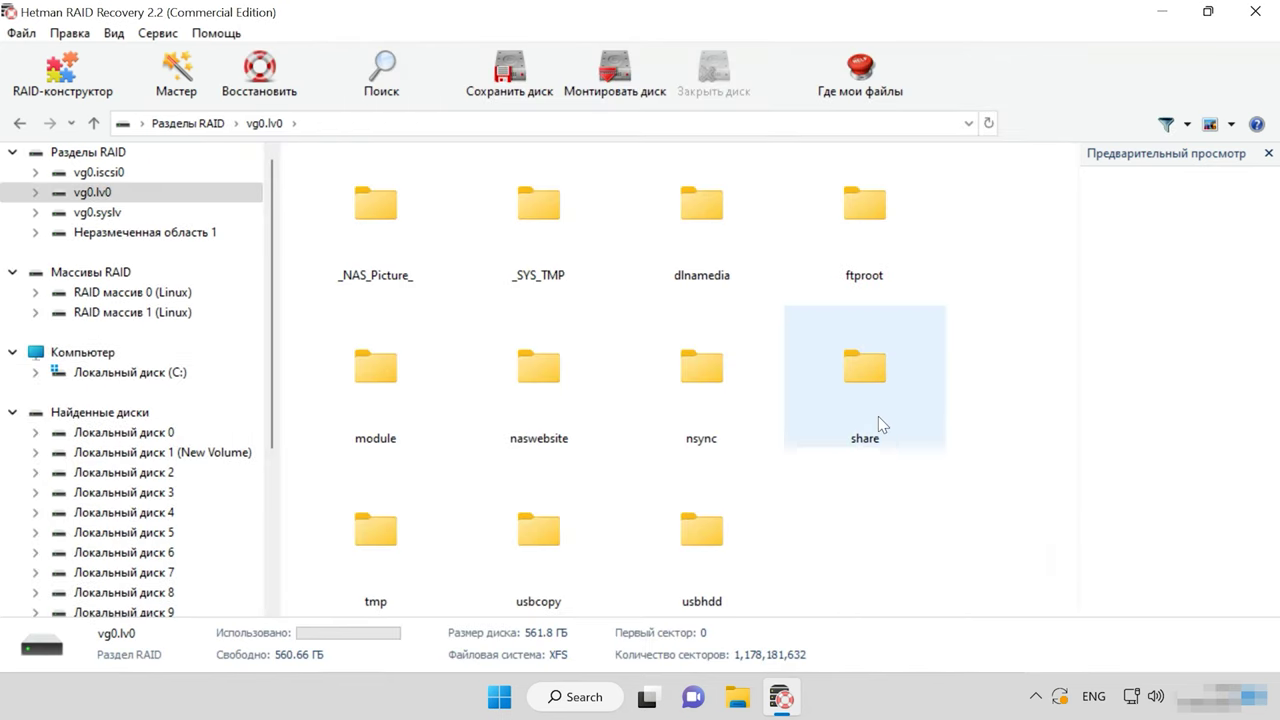
Open the share folder on vg0.lv0 and preview the deleted images 025.jpg, 026.jpg and 027.jpg.
double_click(880, 420)
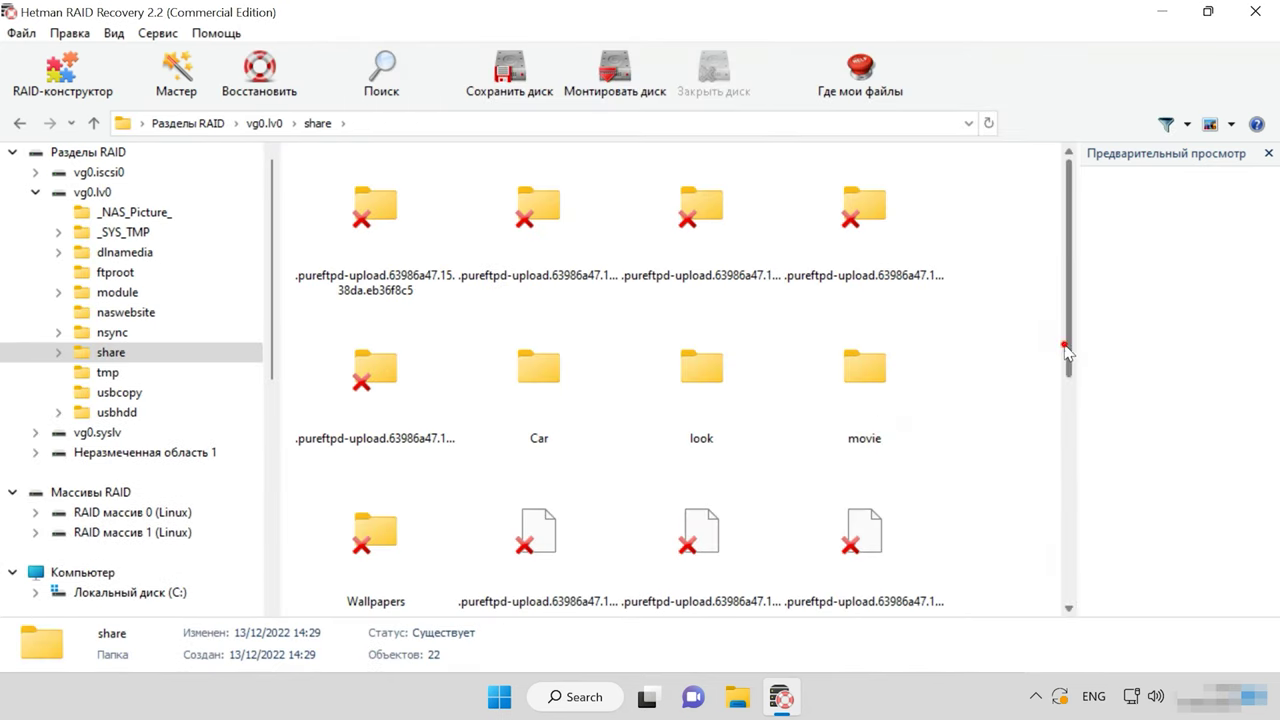
scroll(627, 466, "down", 3)
left_click(588, 492)
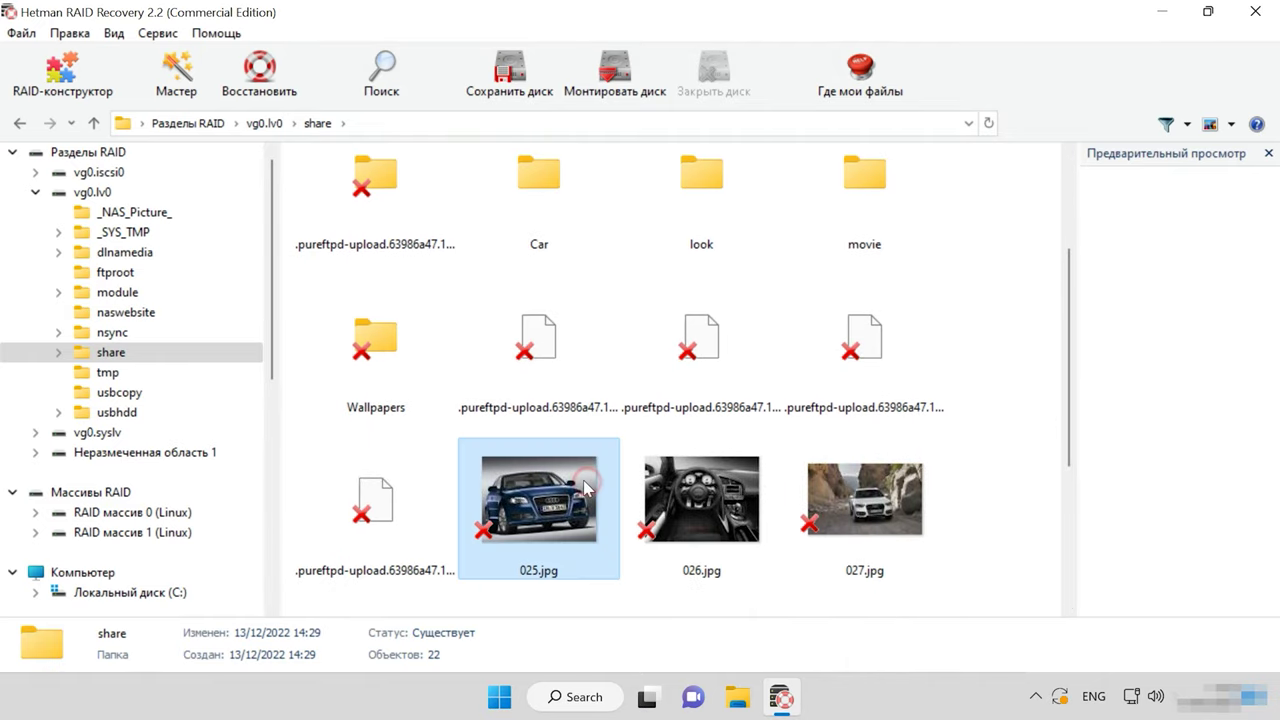
left_click(683, 490)
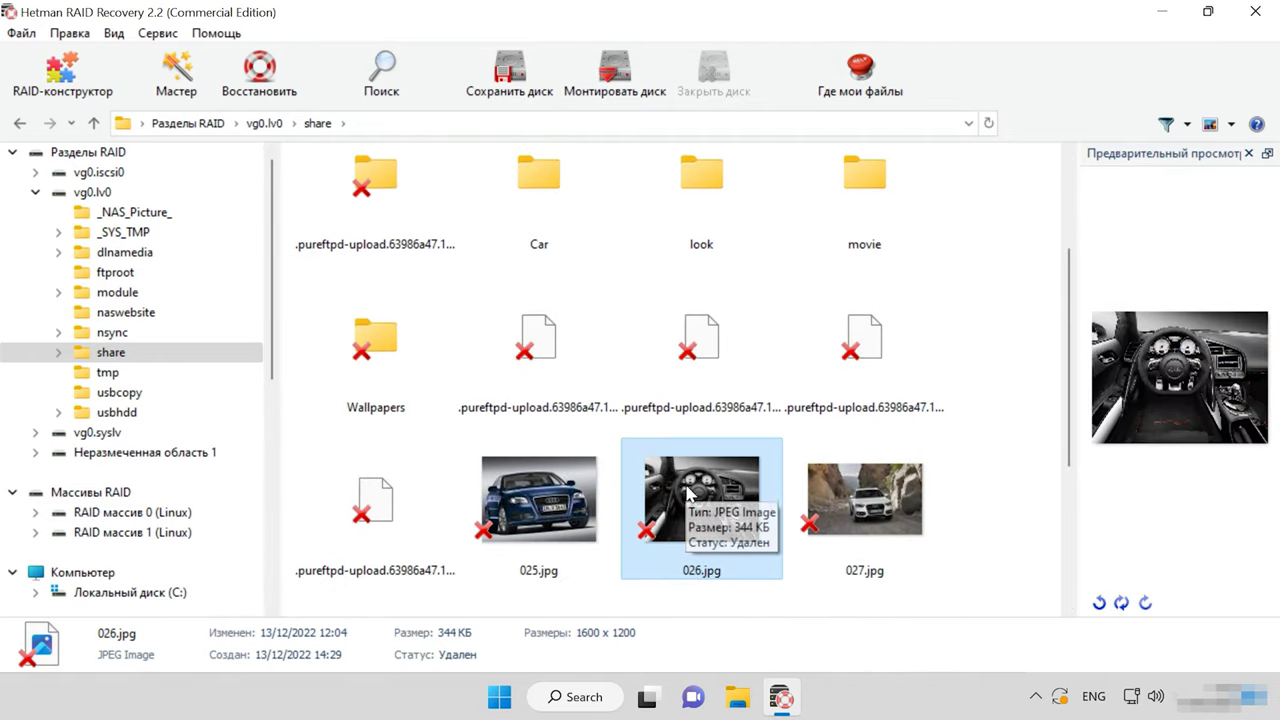
left_click(860, 500)
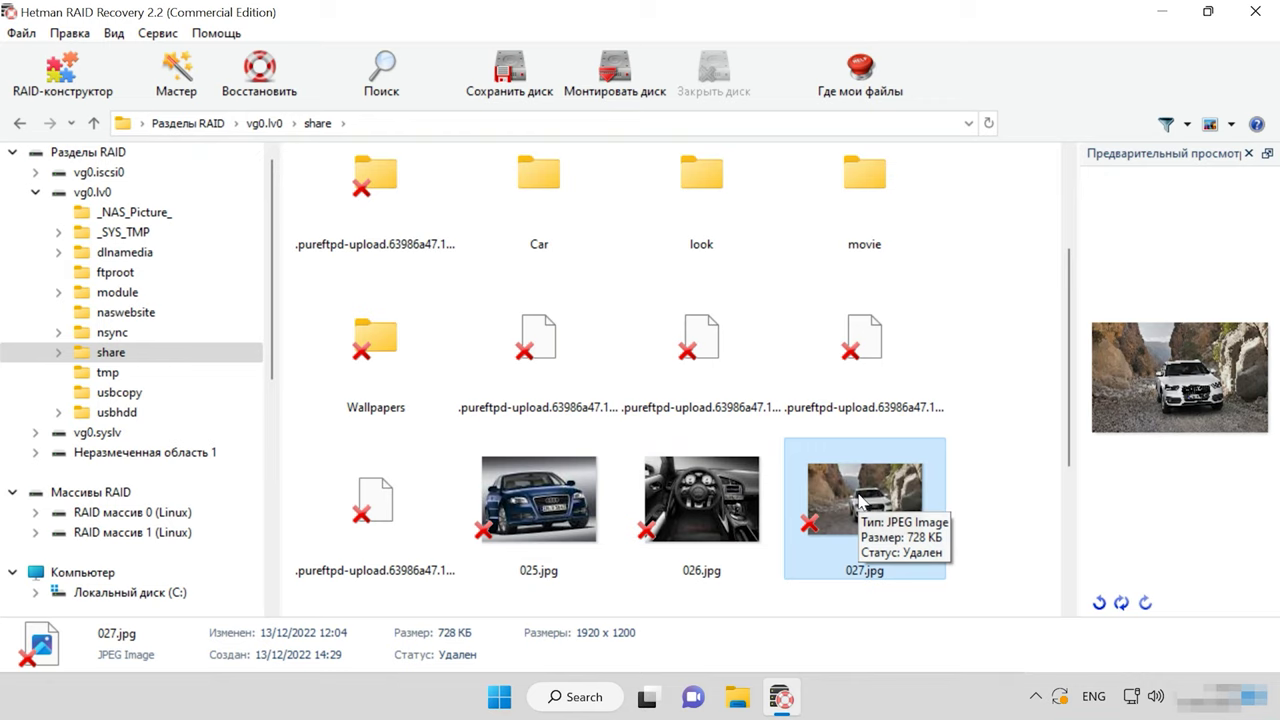
Look through the pictures in the deleted Wallpapers folder, then return to the share folder.
double_click(383, 345)
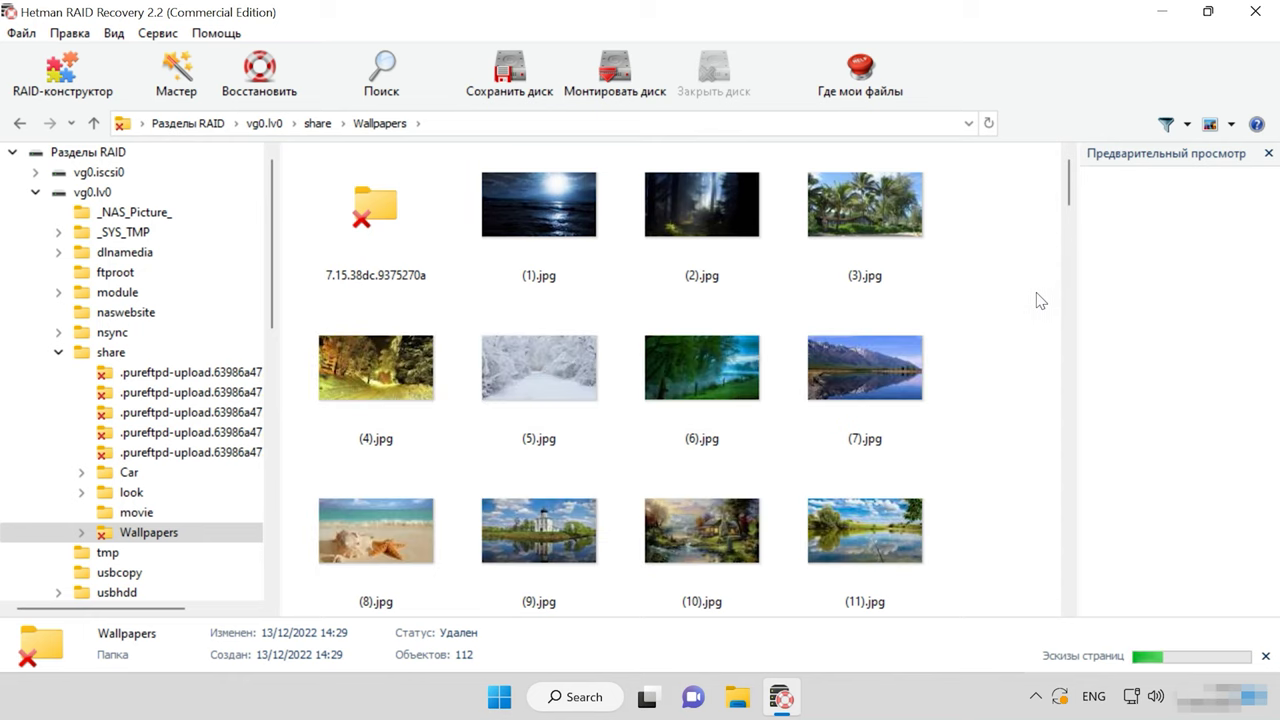
mouse_move(1071, 171)
left_mouse_down()
mouse_move(1042, 581)
mouse_move(1046, 171)
left_mouse_up()
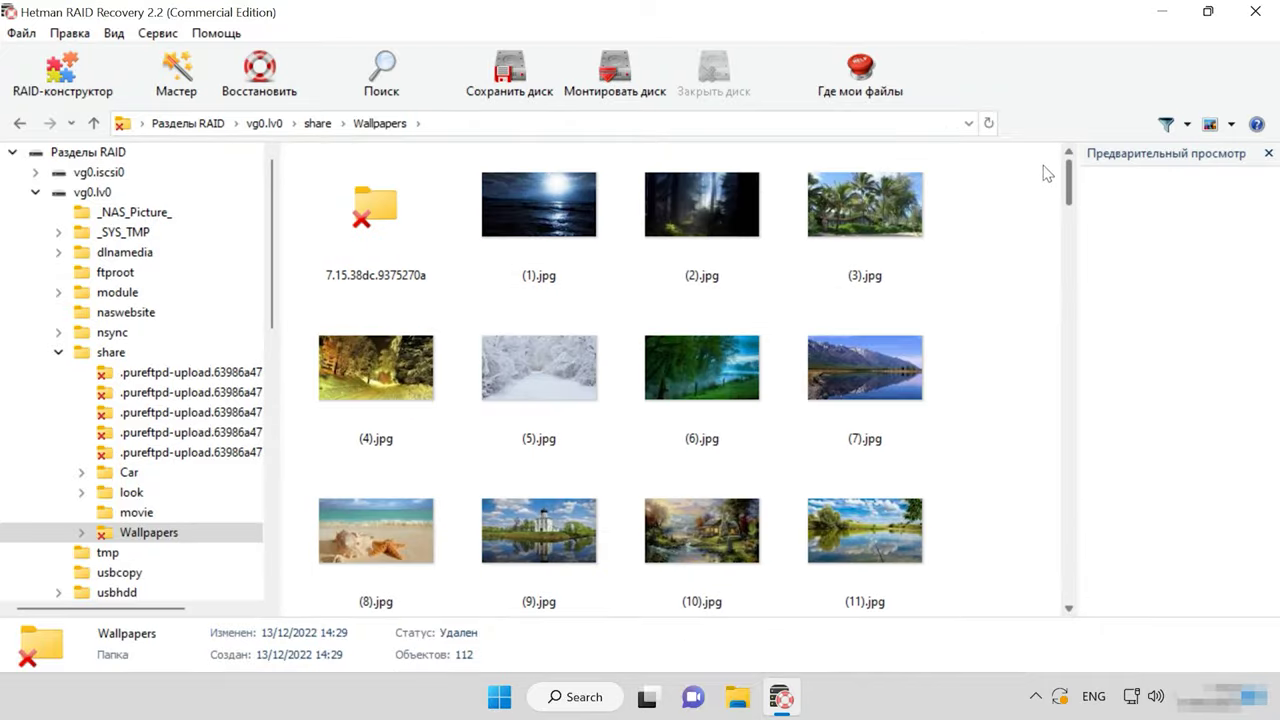
left_click(94, 123)
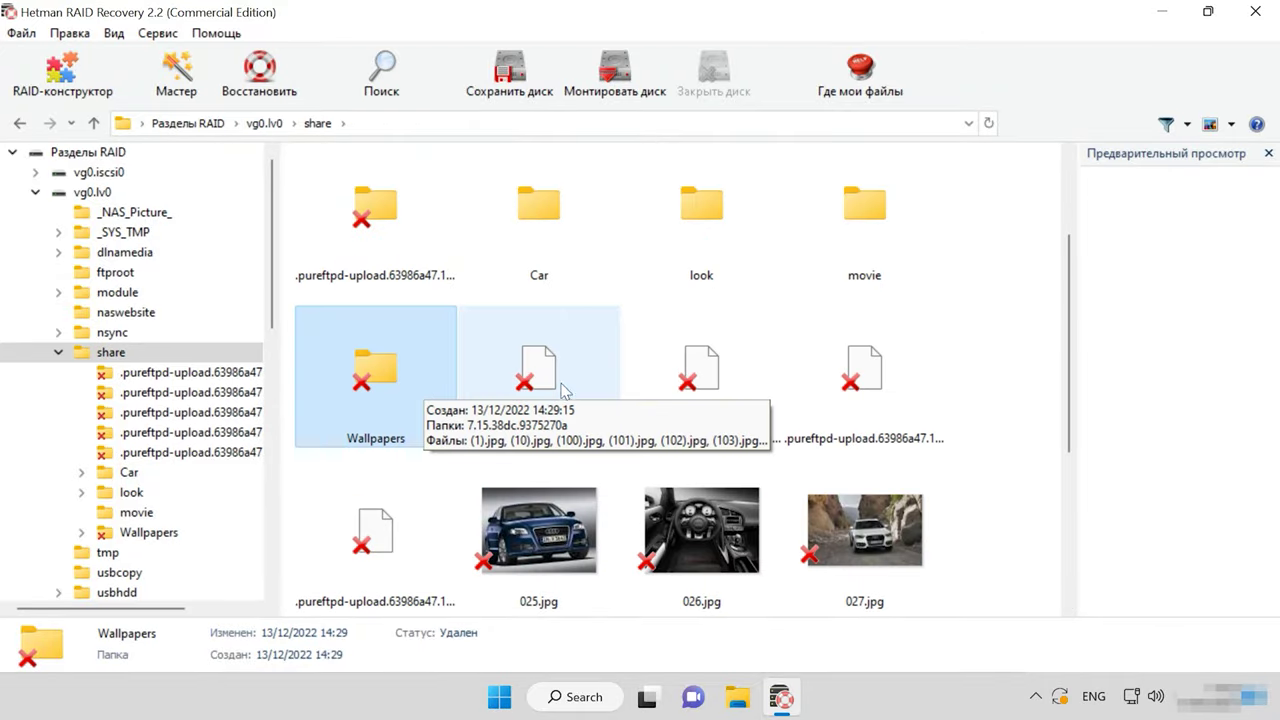
Recover 025.jpg, 026.jpg, 027.jpg and the Wallpapers folder to the hard disk path C:\005\, keeping the folder structure.
left_click(1006, 513)
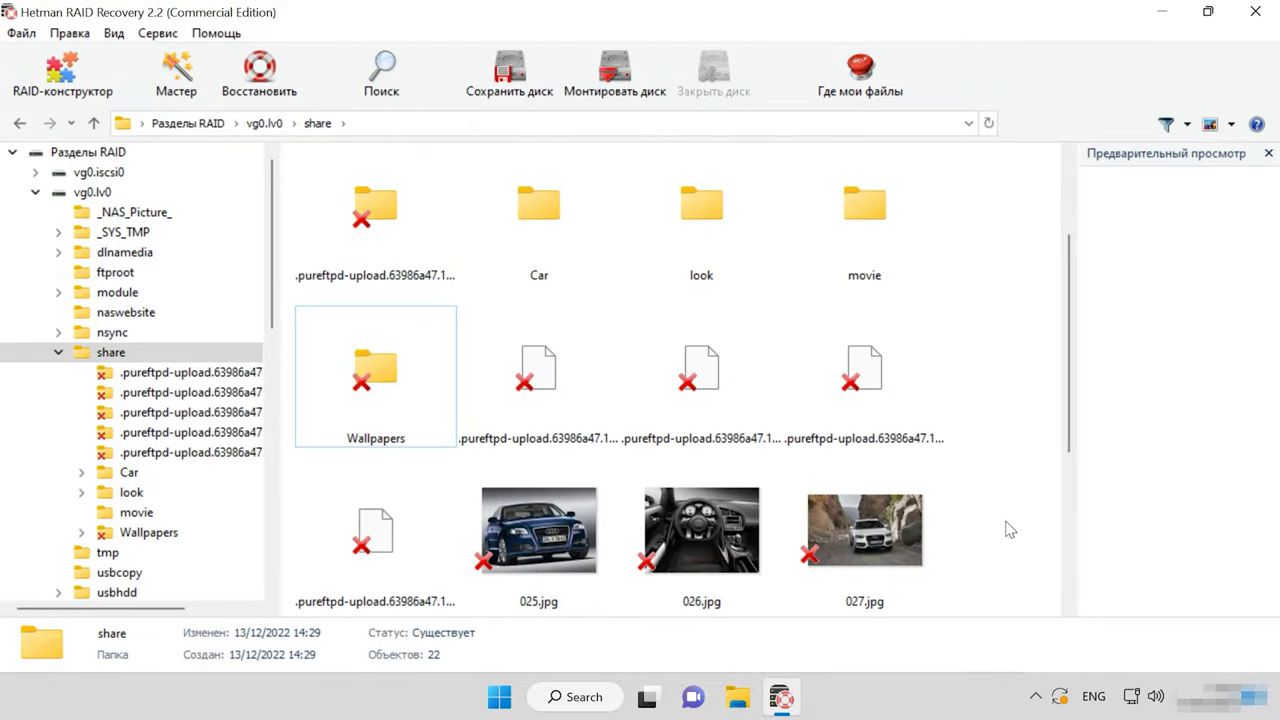
left_click_drag(1007, 521, 549, 533)
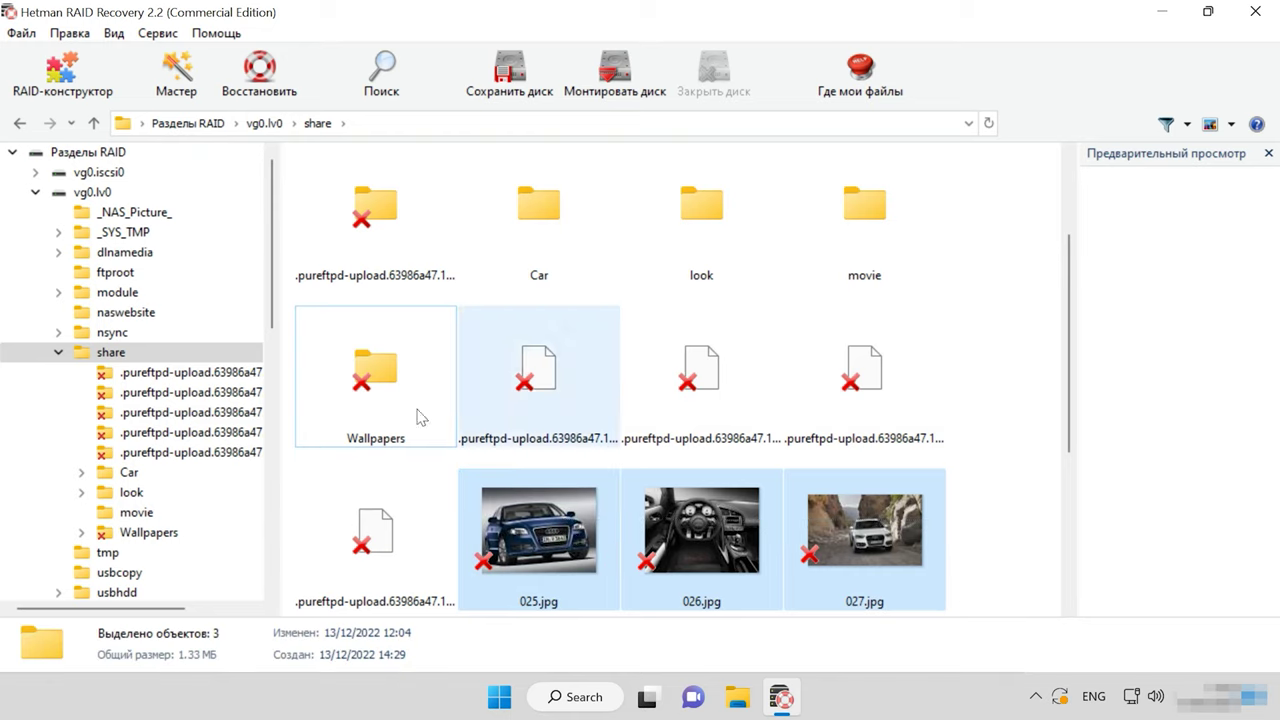
left_click(390, 385, "ctrl")
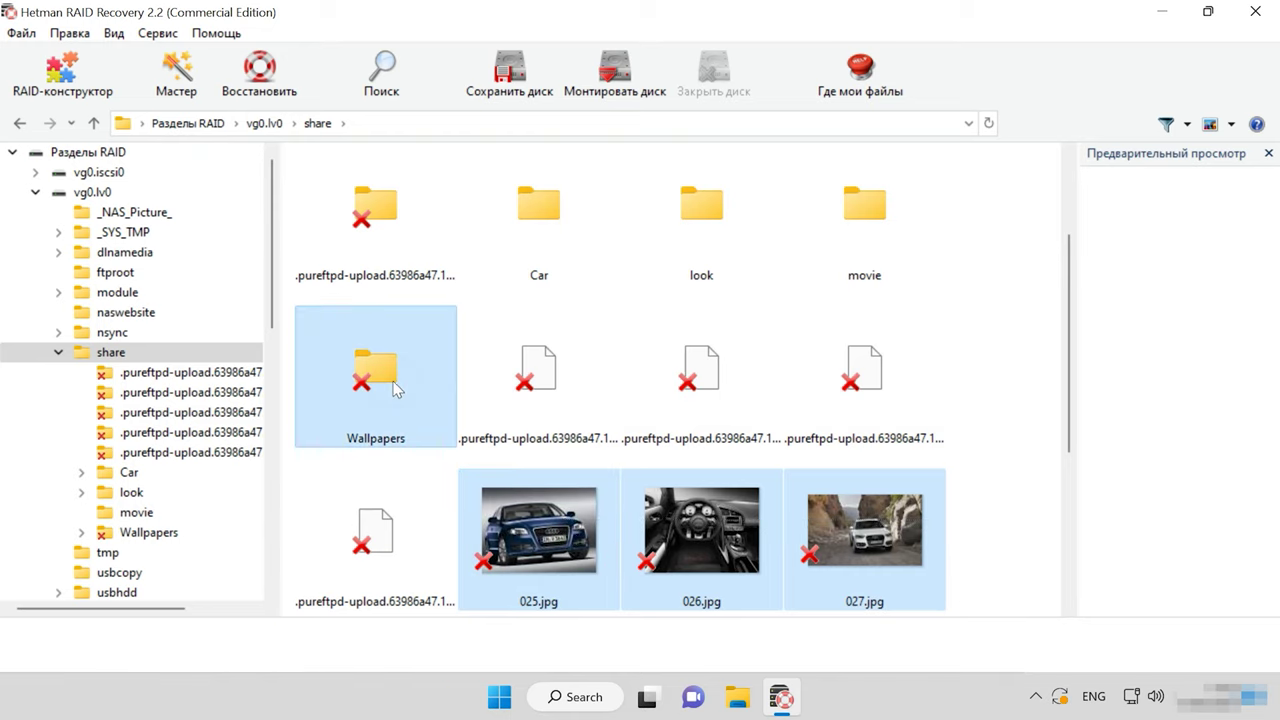
left_click(262, 80)
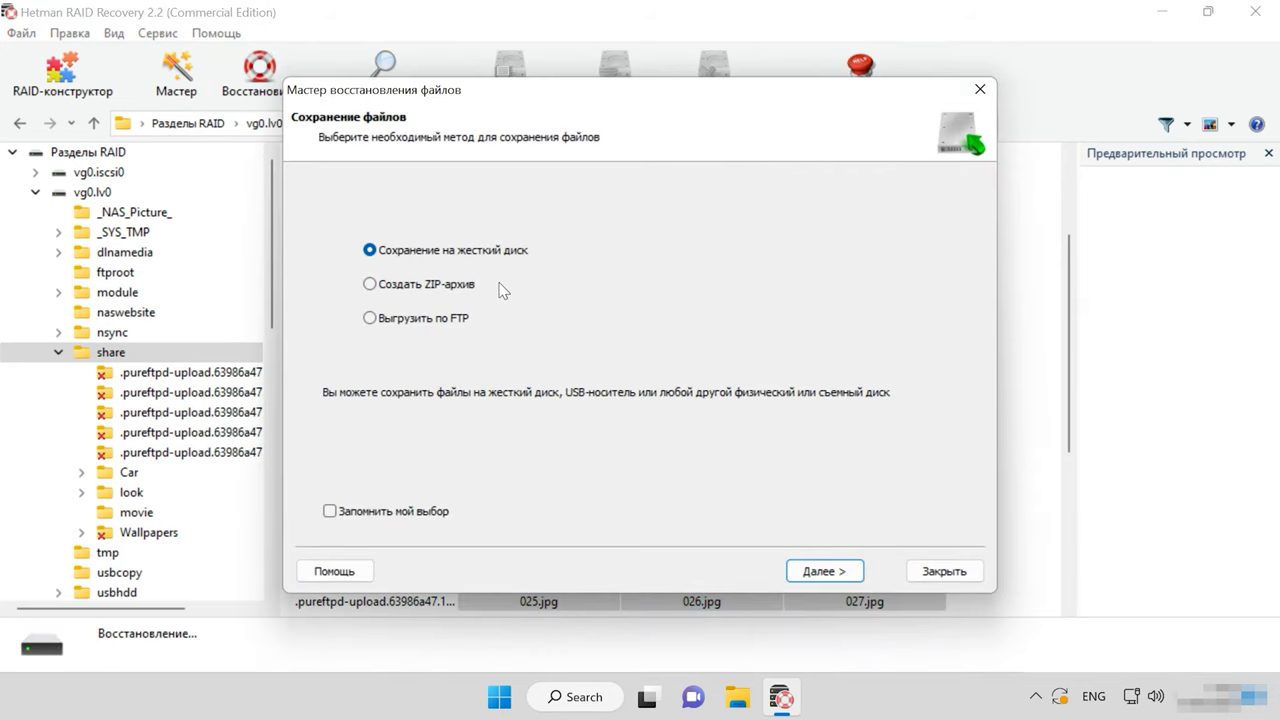
left_click(837, 577)
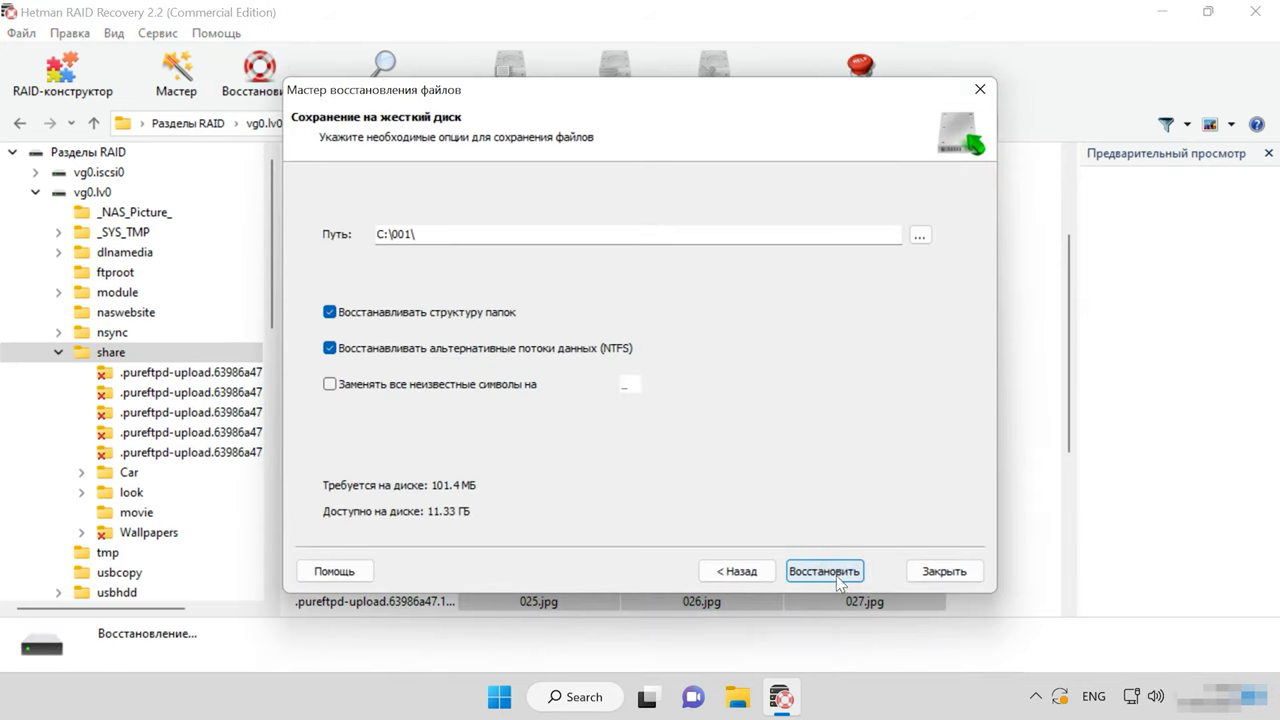
left_click(408, 238)
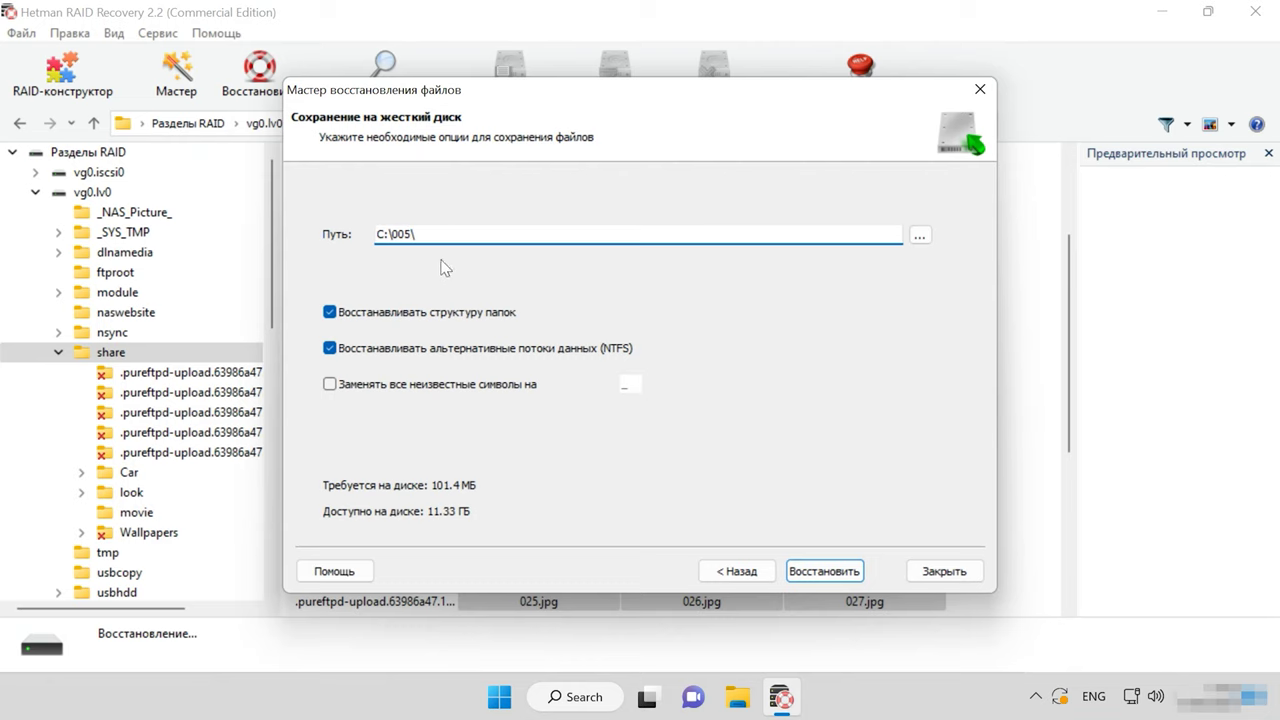
left_click(826, 580)
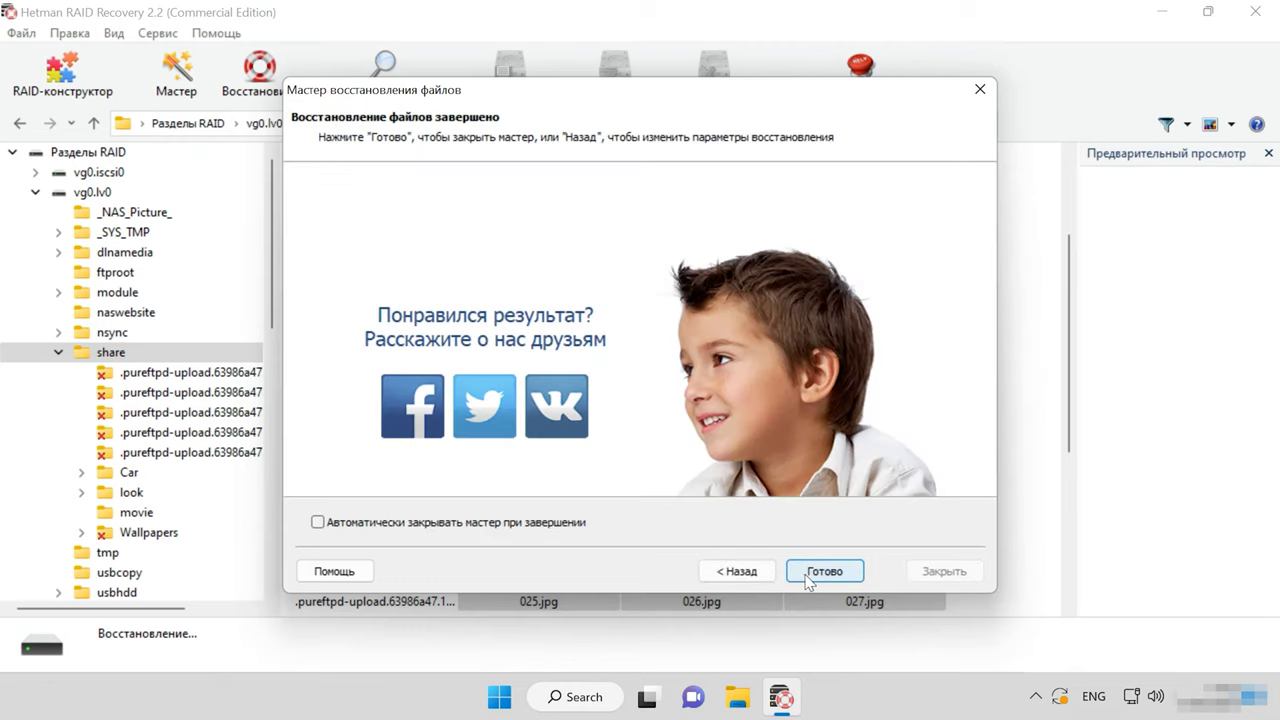
left_click(826, 572)
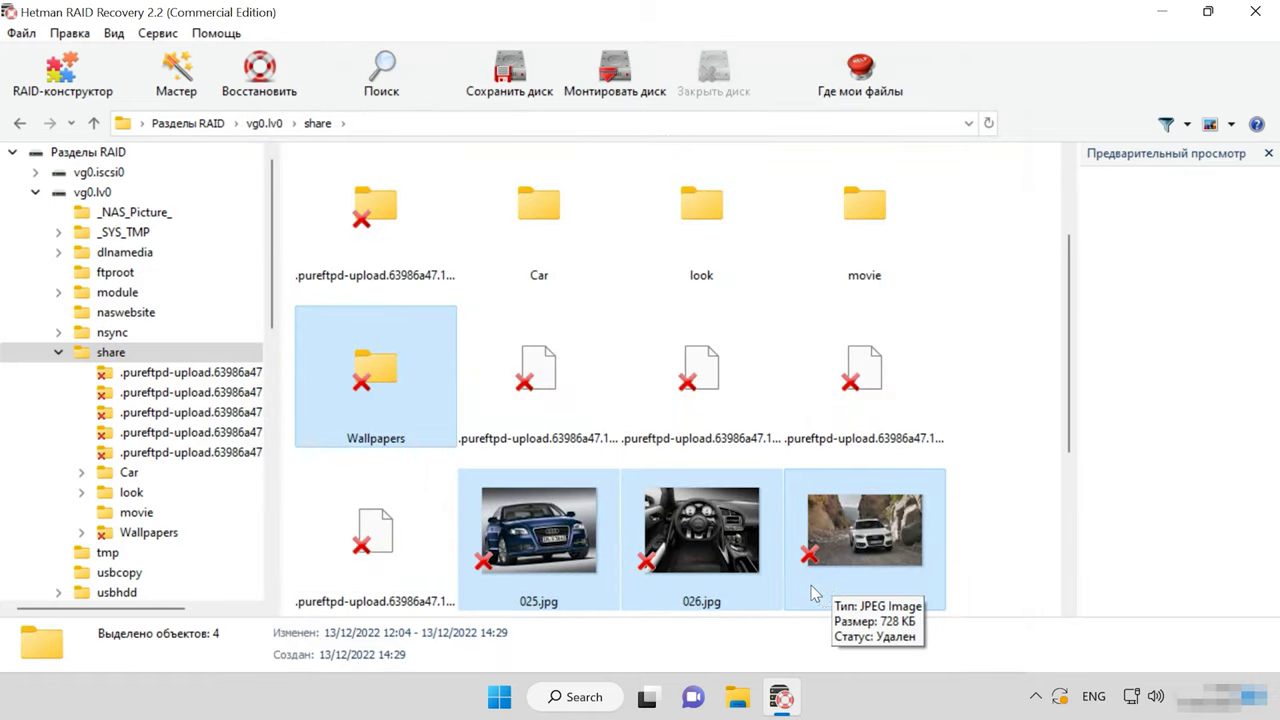
Switch to File Explorer and check the recovered files in C:\005, including the contents of its Wallpapers folder.
left_click(737, 697)
left_click(366, 217)
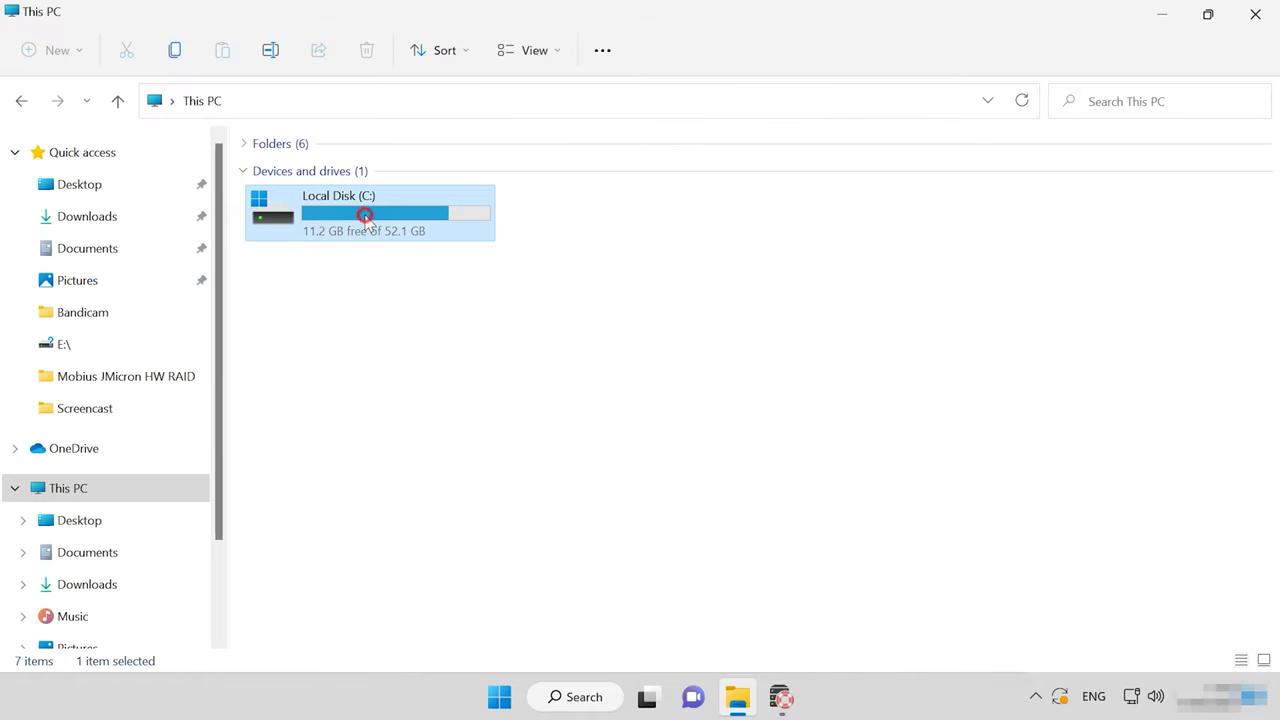
double_click(366, 217)
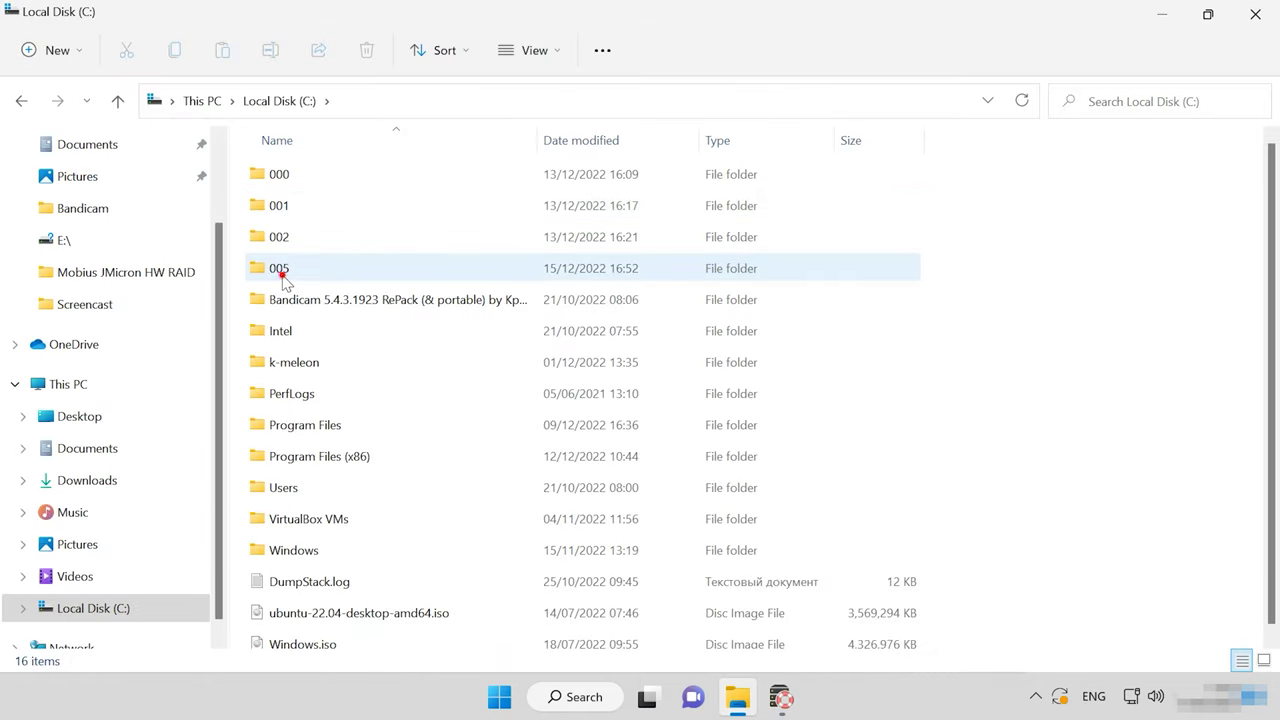
double_click(283, 283)
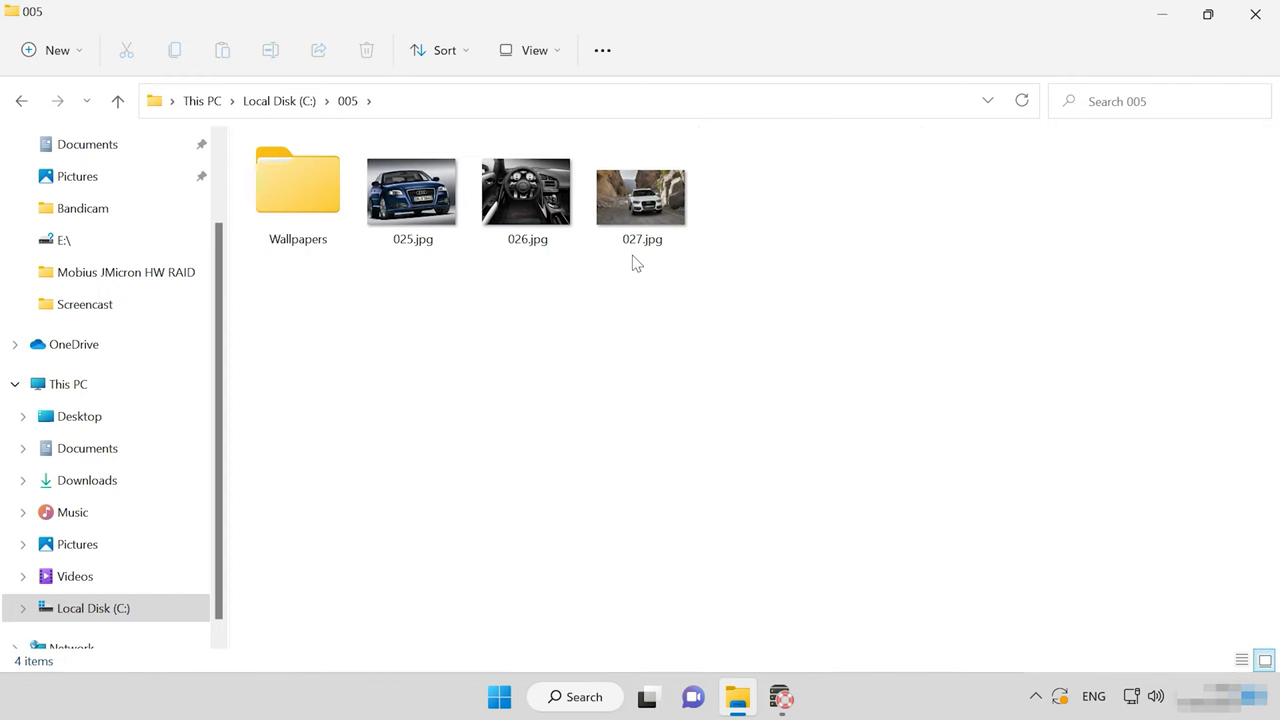
double_click(283, 213)
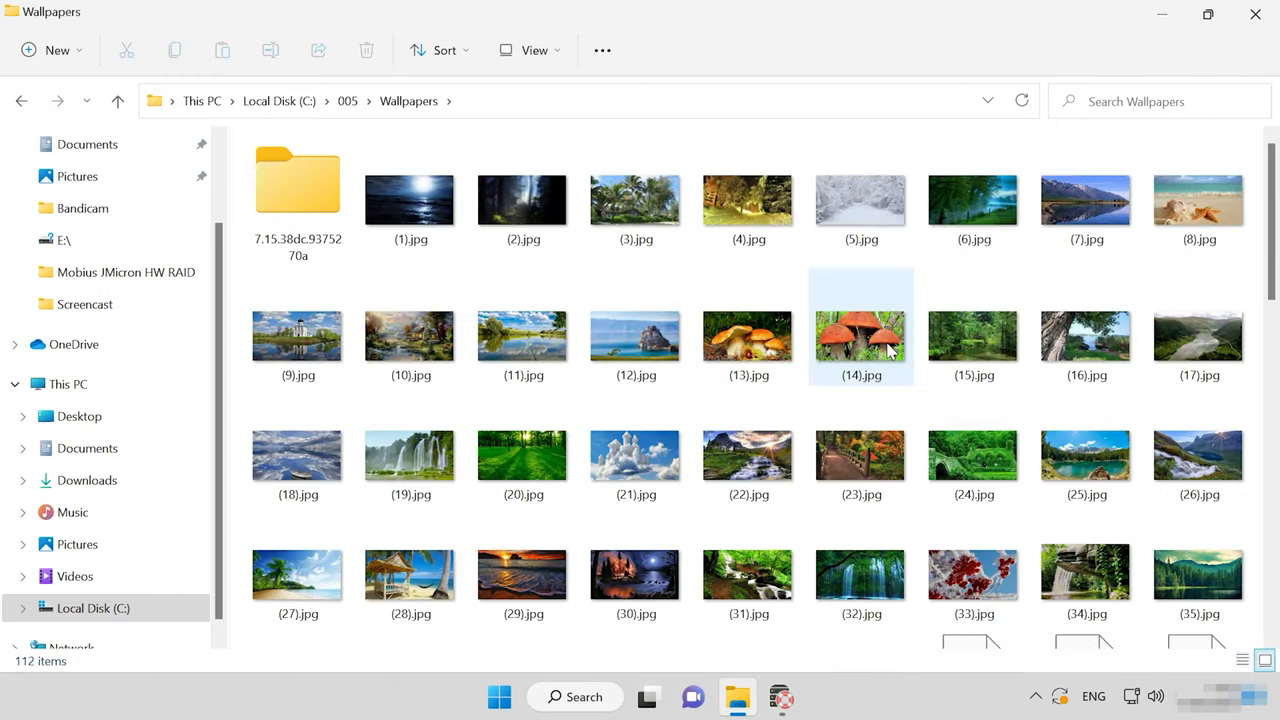
left_click(118, 101)
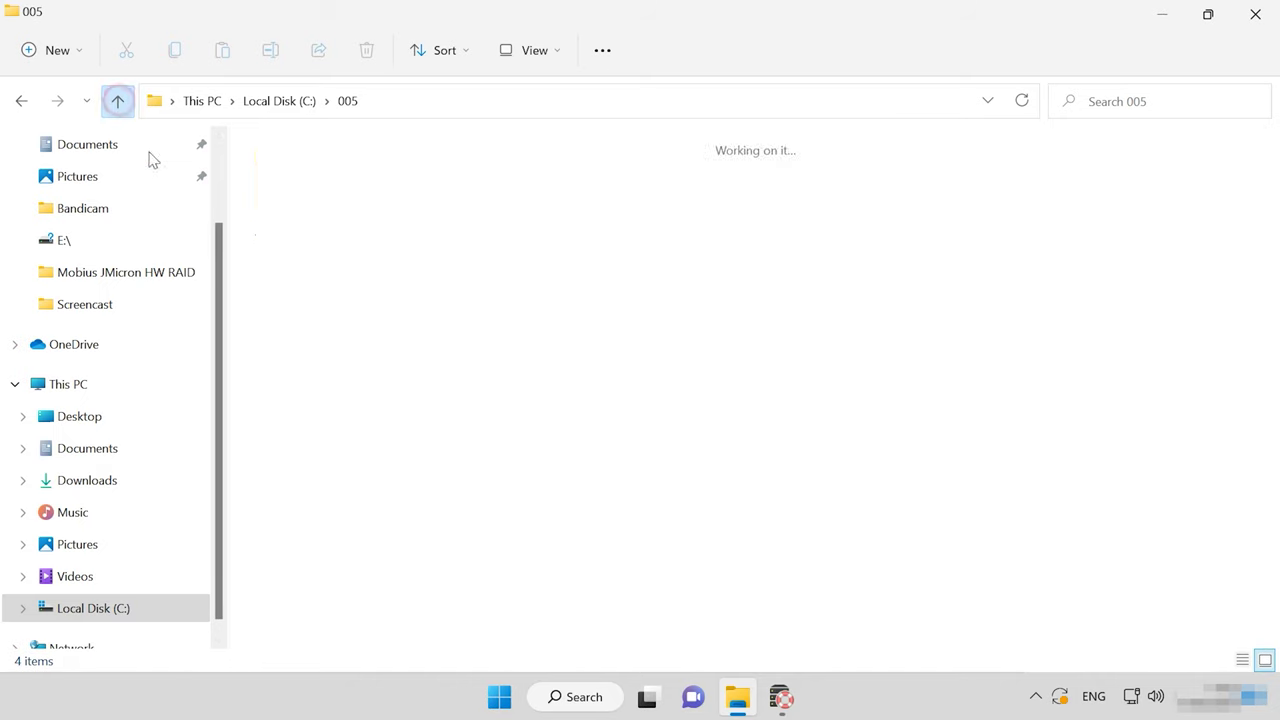
Switch back to Hetman RAID Recovery and open the file recovery wizard for the vg0.iscsi0 partition.
left_click(781, 697)
scroll(602, 425, "down", 1)
left_click(604, 414)
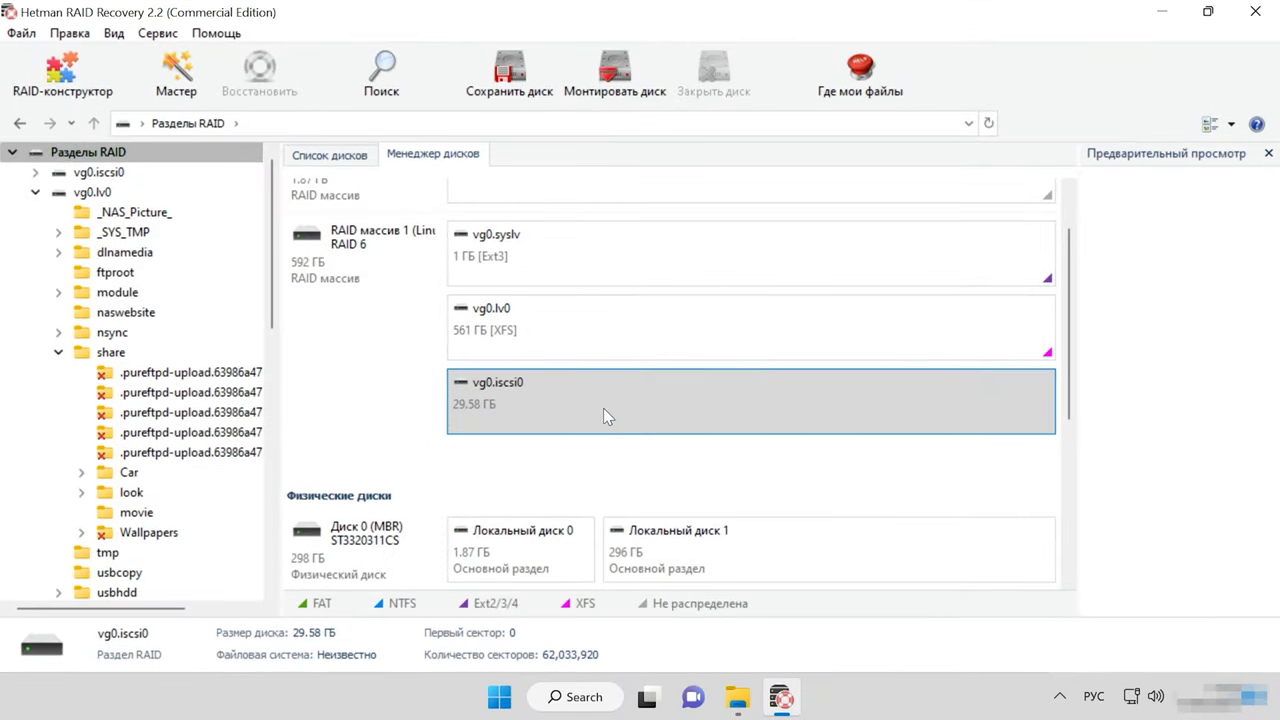
right_click(603, 410)
left_click(650, 421)
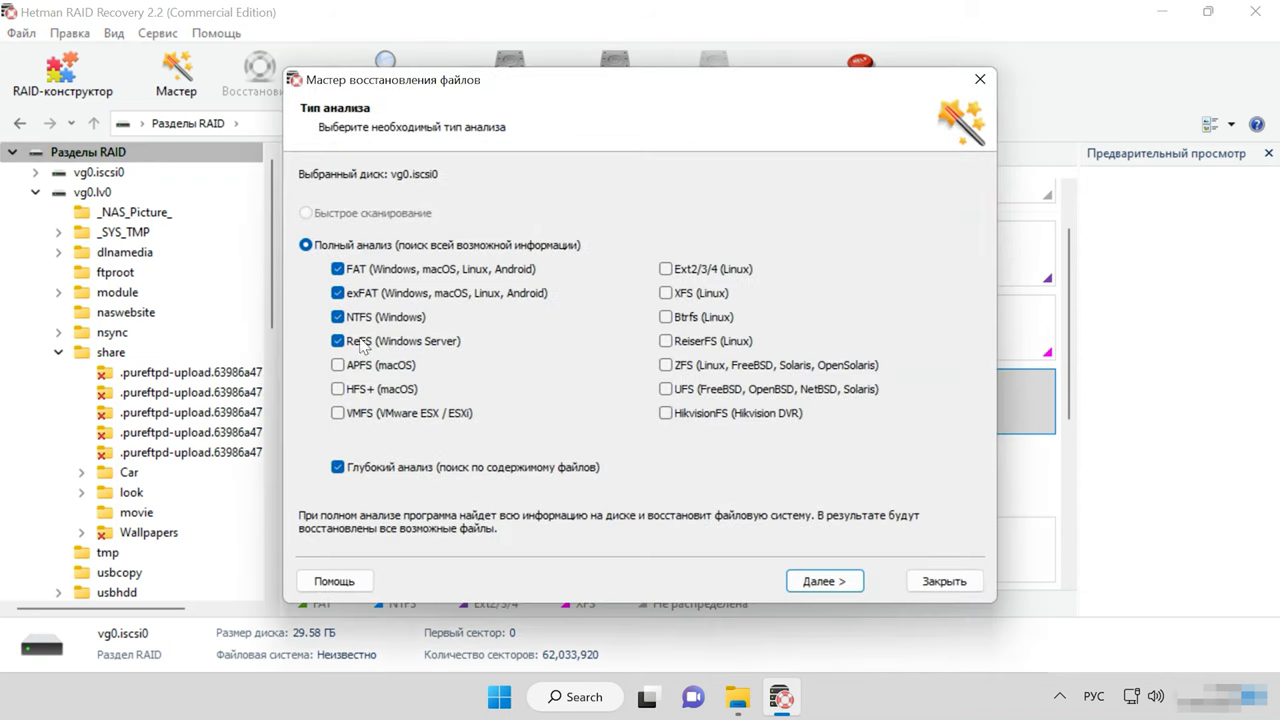
Run a full analysis of vg0.iscsi0 for NTFS only, with FAT, exFAT, ReFS and deep analysis turned off, and close the finished wizard.
left_click(338, 341)
left_click(338, 293)
left_click(338, 269)
left_click(345, 476)
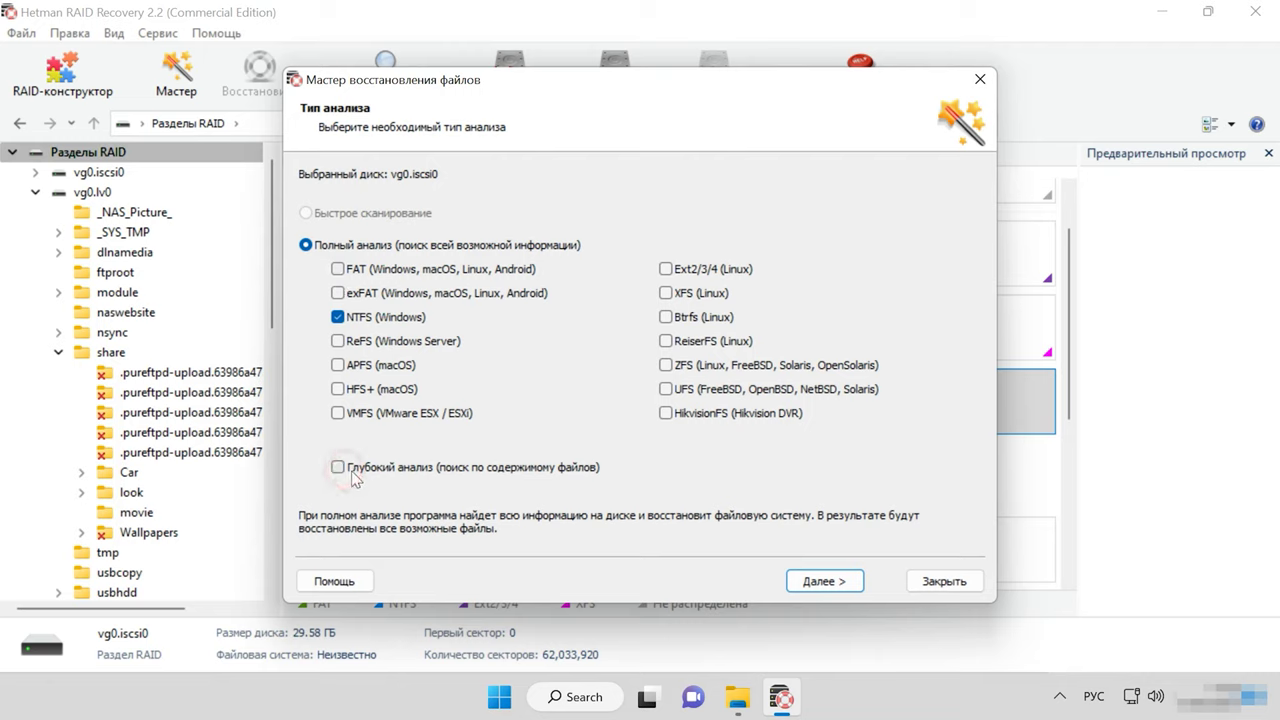
left_click(828, 584)
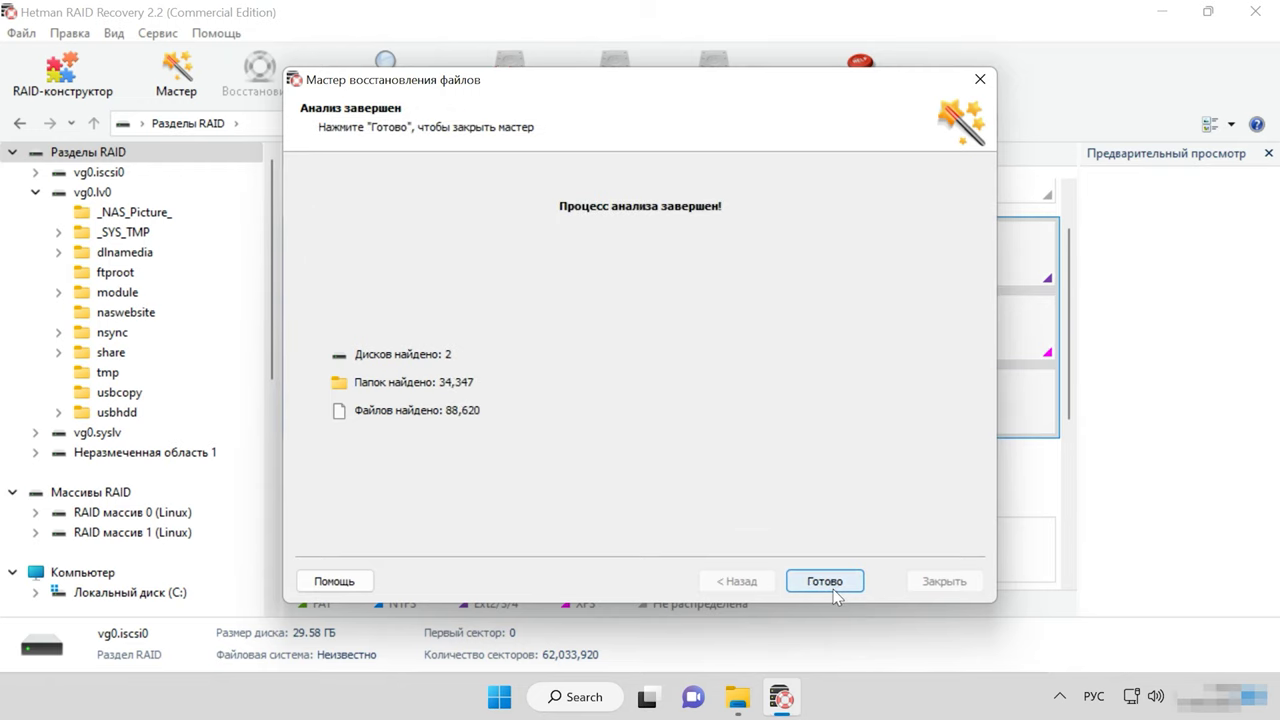
left_click(826, 581)
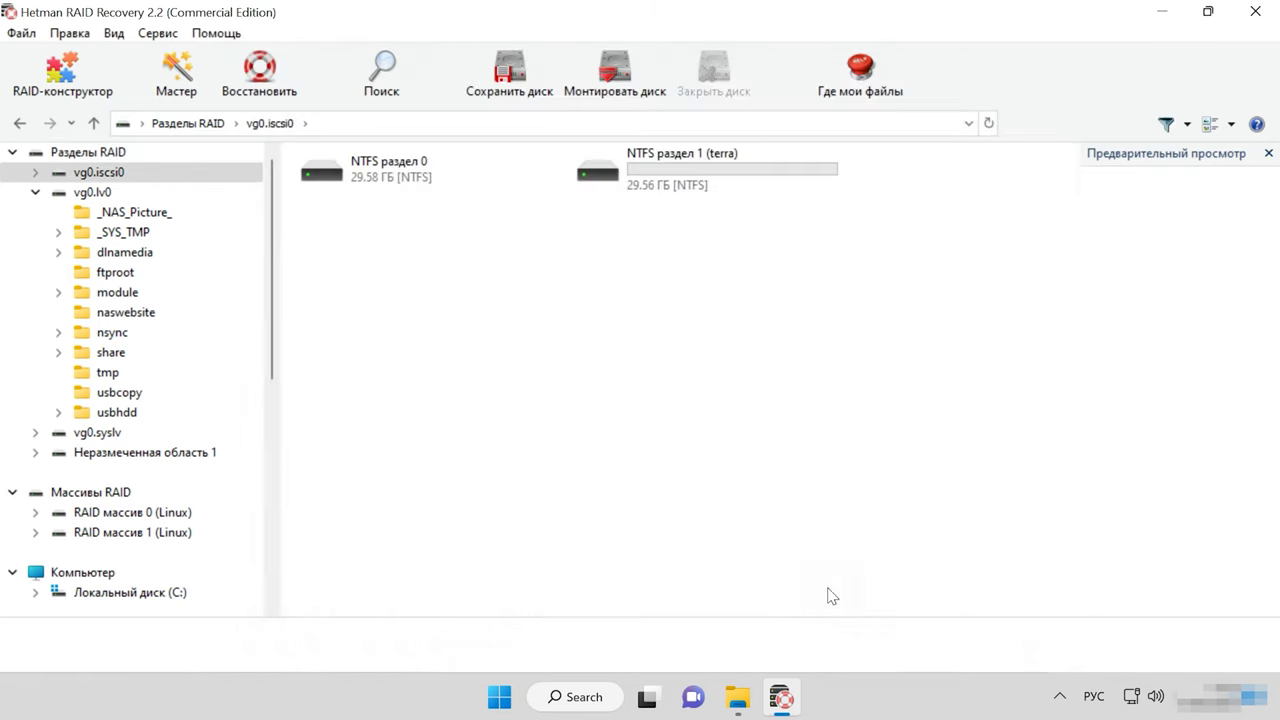
Open NTFS partition 1 (terra), look through its deleted pictures and preview 163.jpg, 164.jpg, 165.jpg and 166.jpg.
double_click(683, 182)
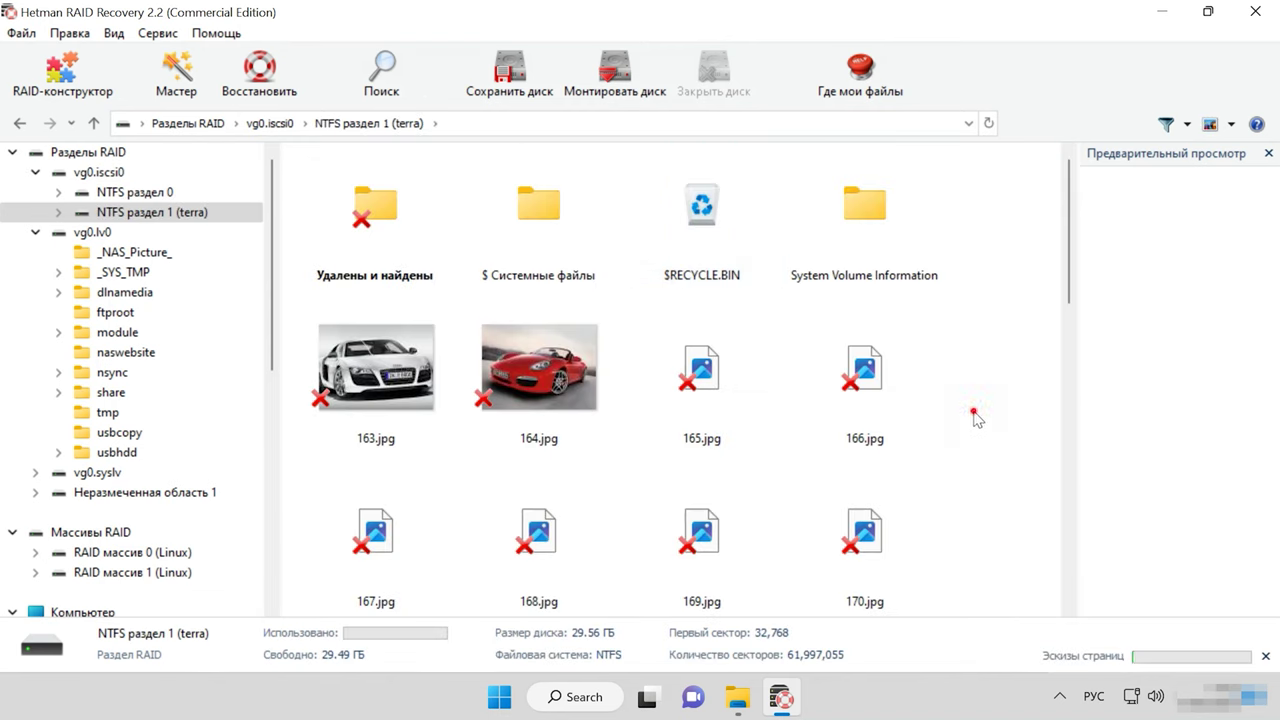
scroll(977, 430, "down", 10)
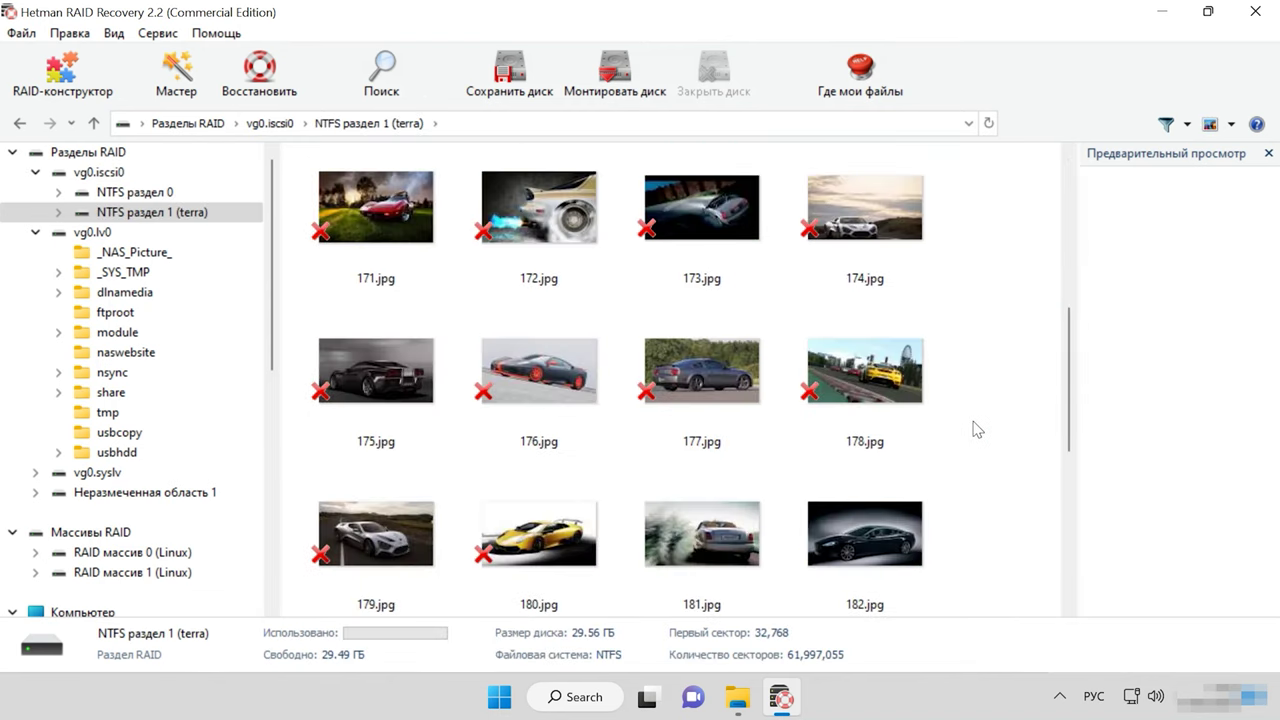
scroll(900, 425, "up", 10)
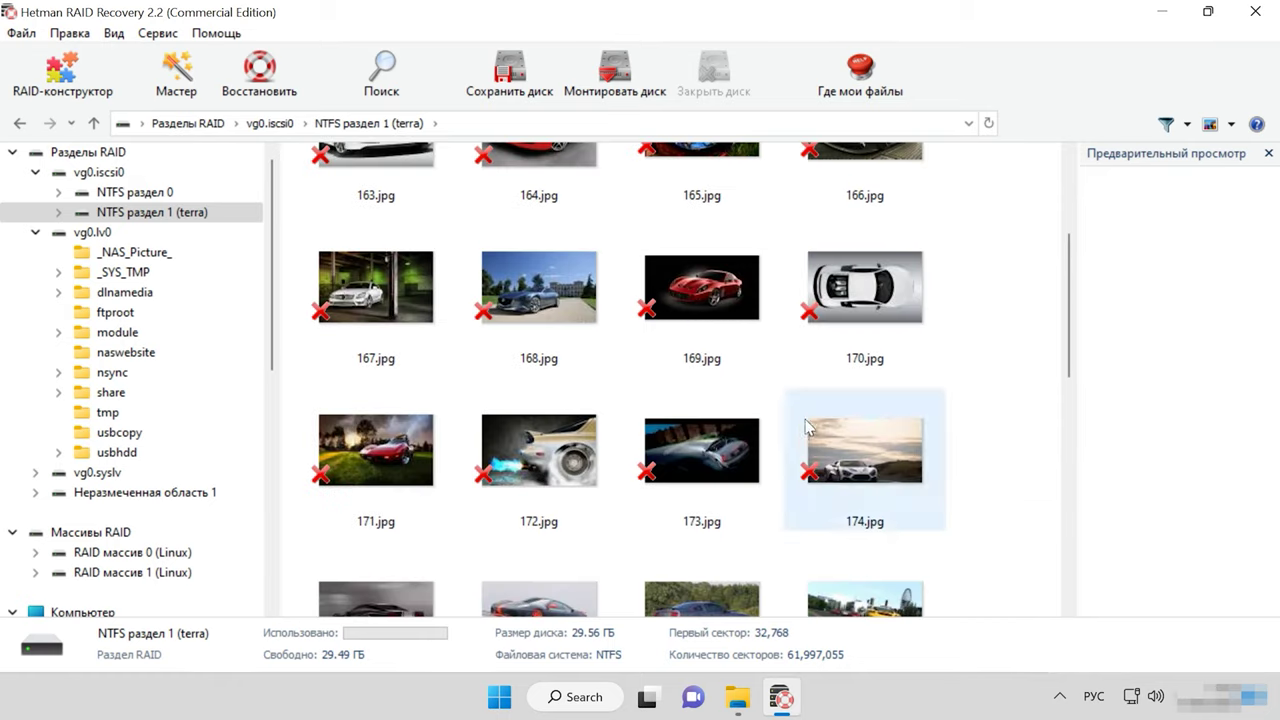
left_click(399, 392)
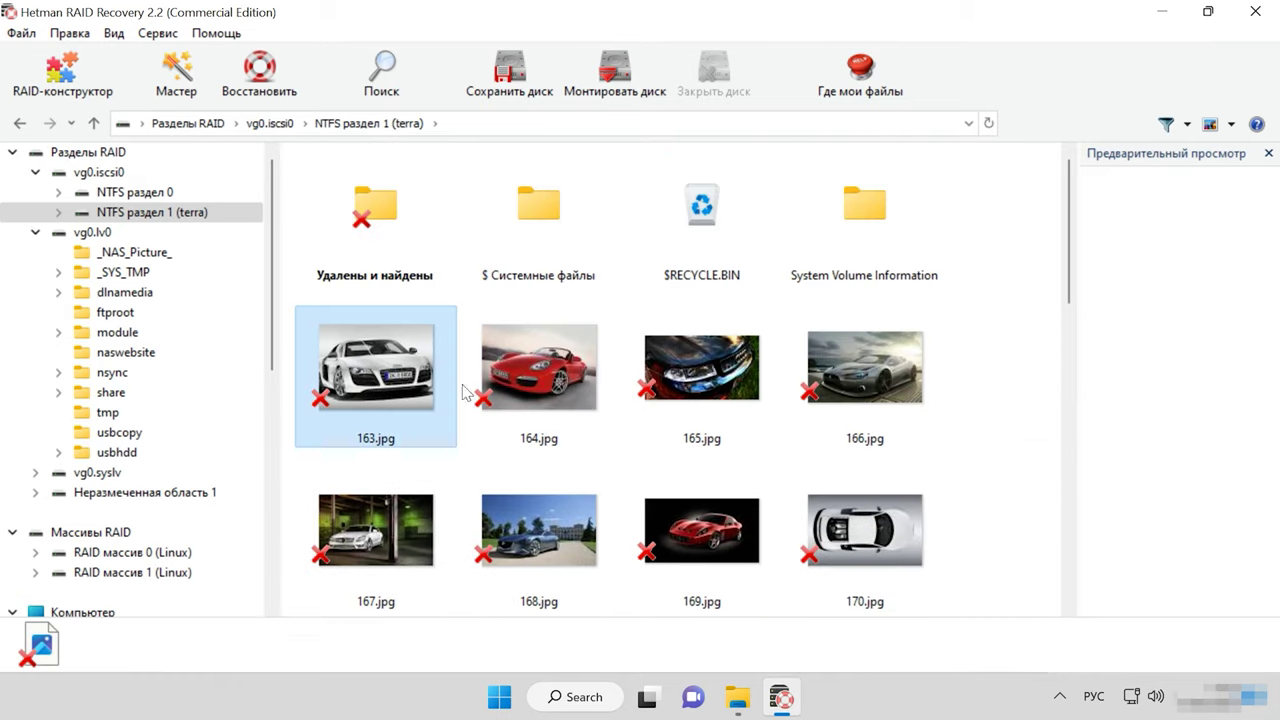
left_click(538, 385)
left_click(674, 376)
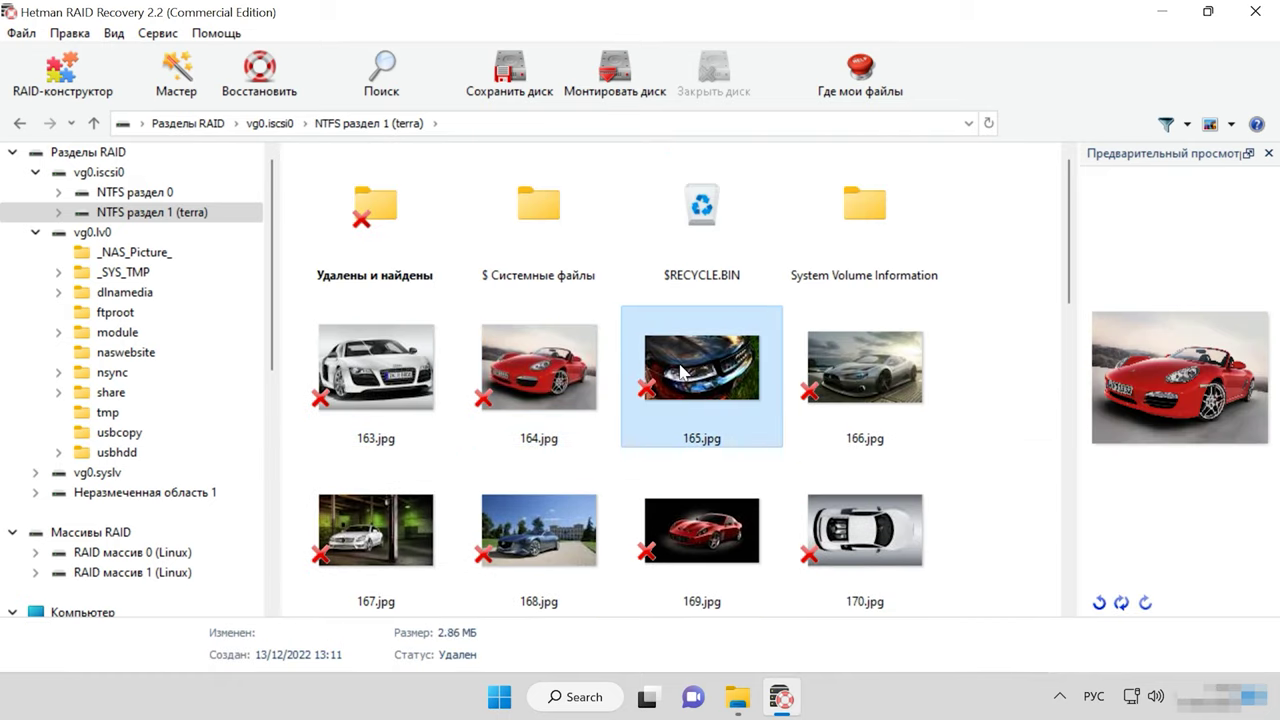
left_click(825, 375)
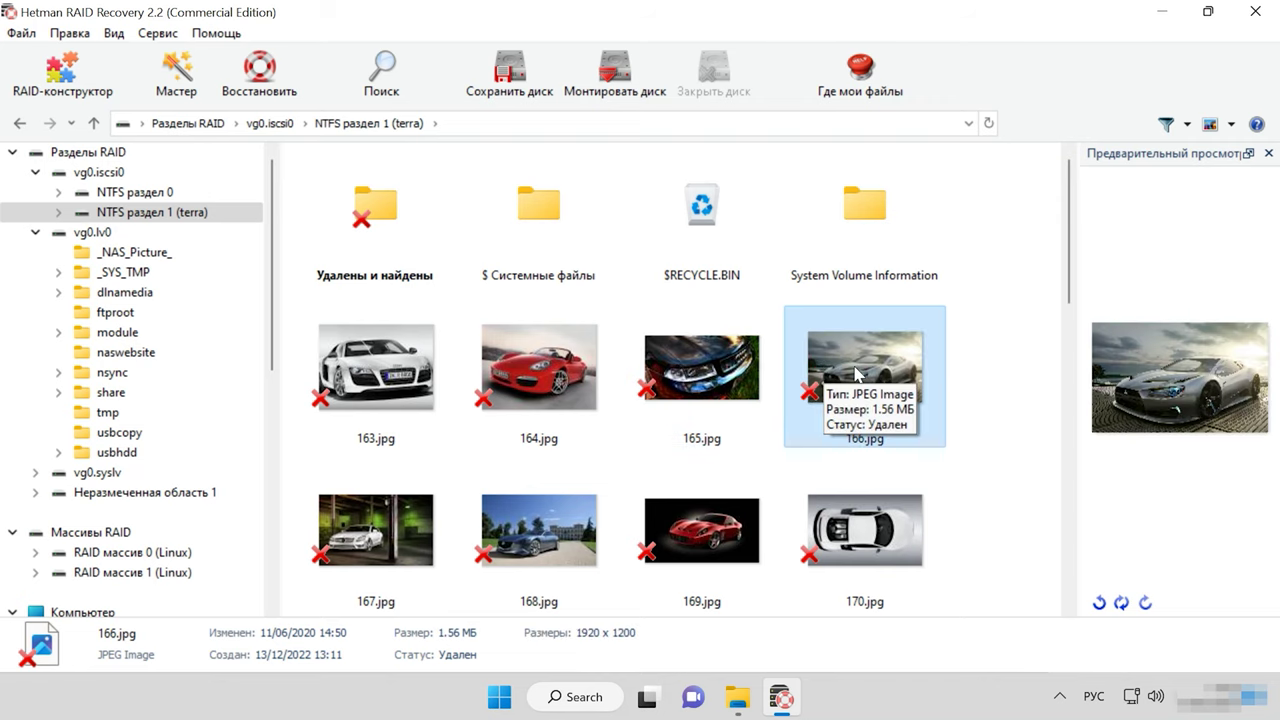
left_click(1028, 466)
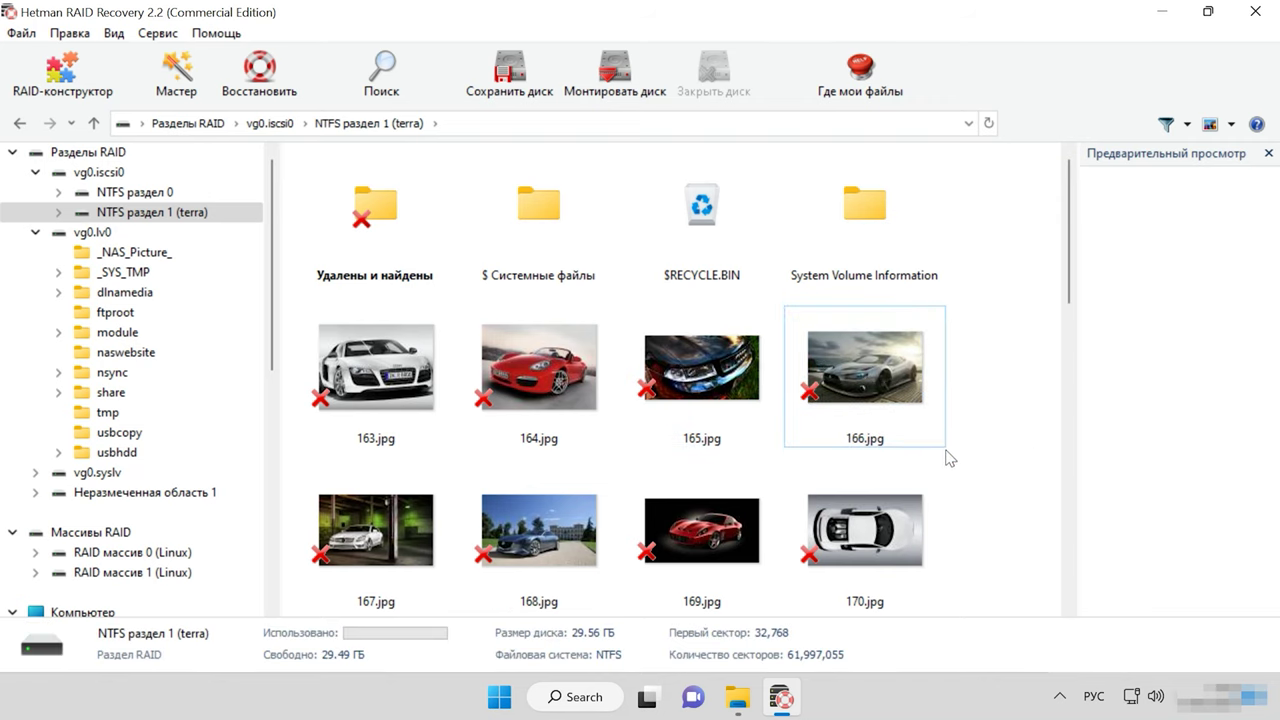
Recover 163.jpg, 164.jpg, 165.jpg and 166.jpg to the hard disk path C:\0001\, keeping the folder structure and alternate data streams.
left_click(933, 423)
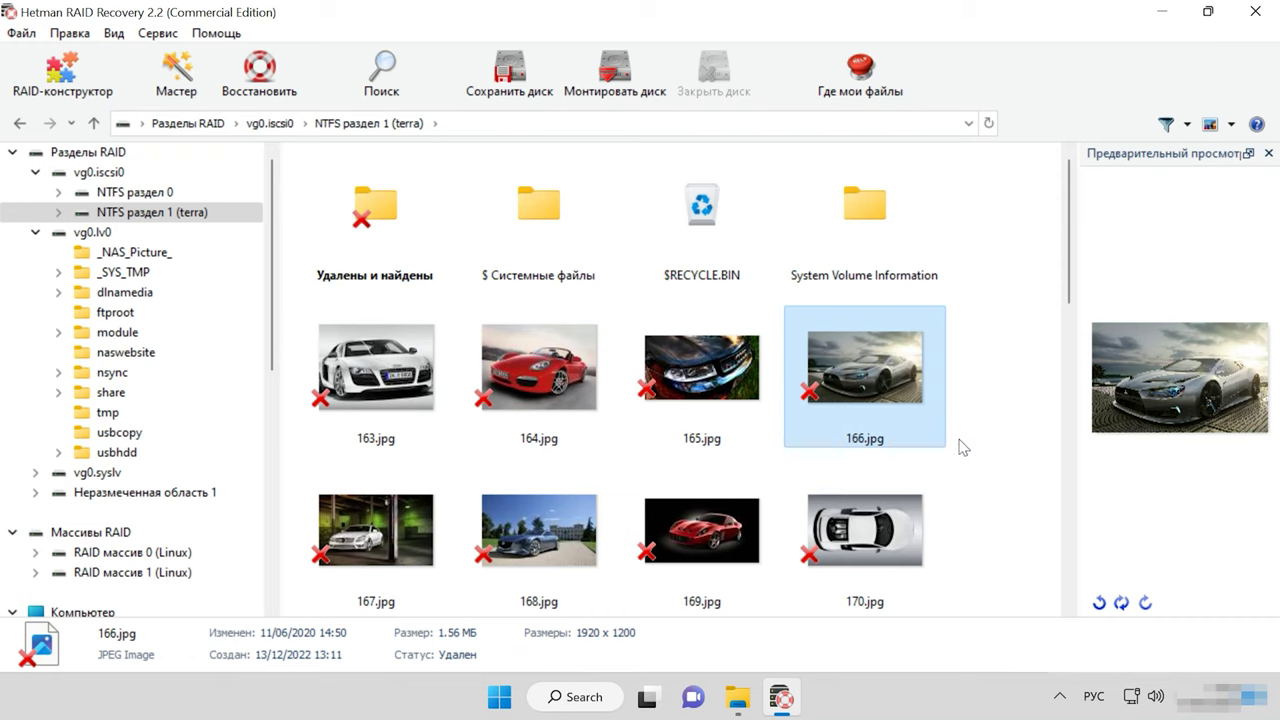
left_click_drag(993, 390, 410, 395)
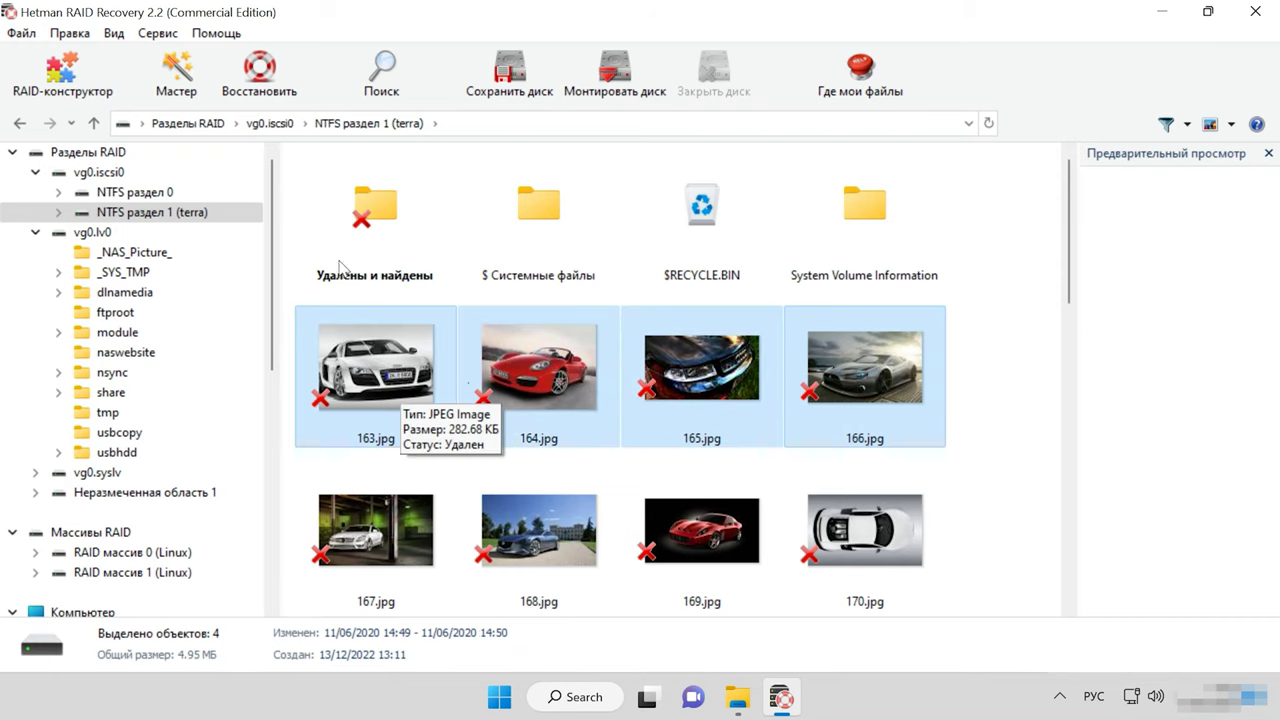
left_click(262, 94)
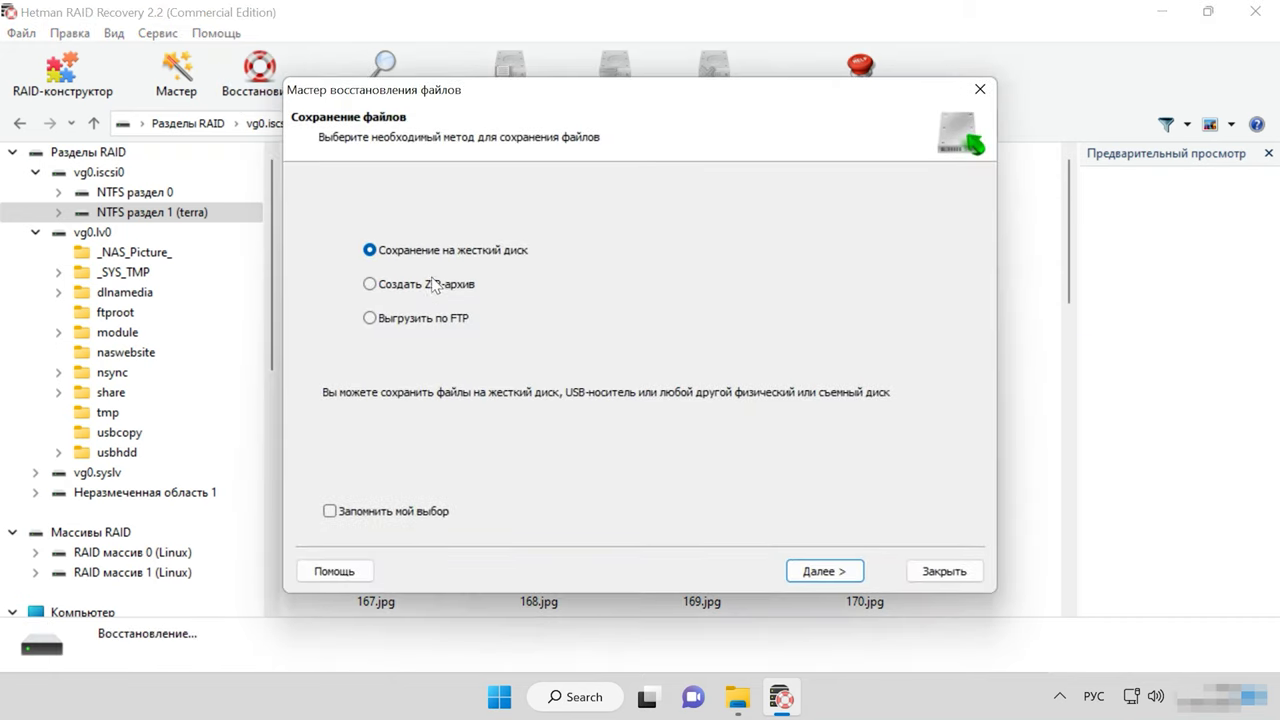
left_click(823, 571)
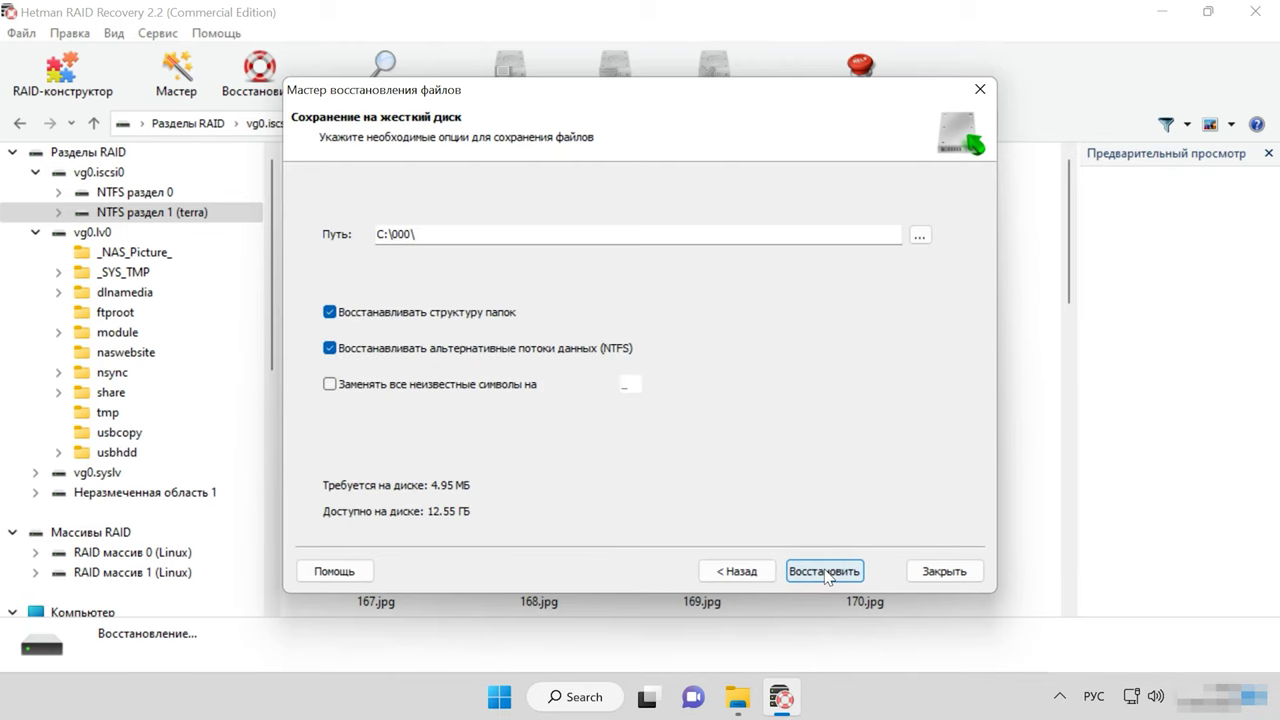
double_click(396, 240)
left_click(413, 235)
type("1")
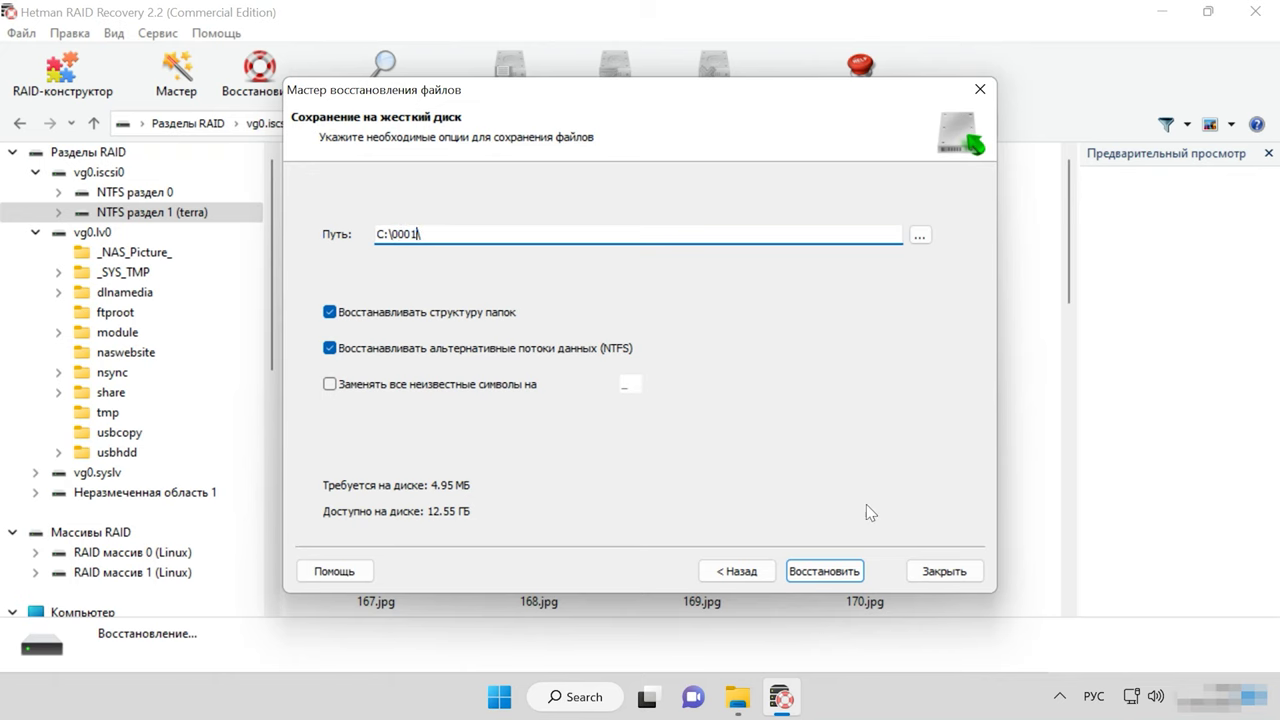
left_click(824, 571)
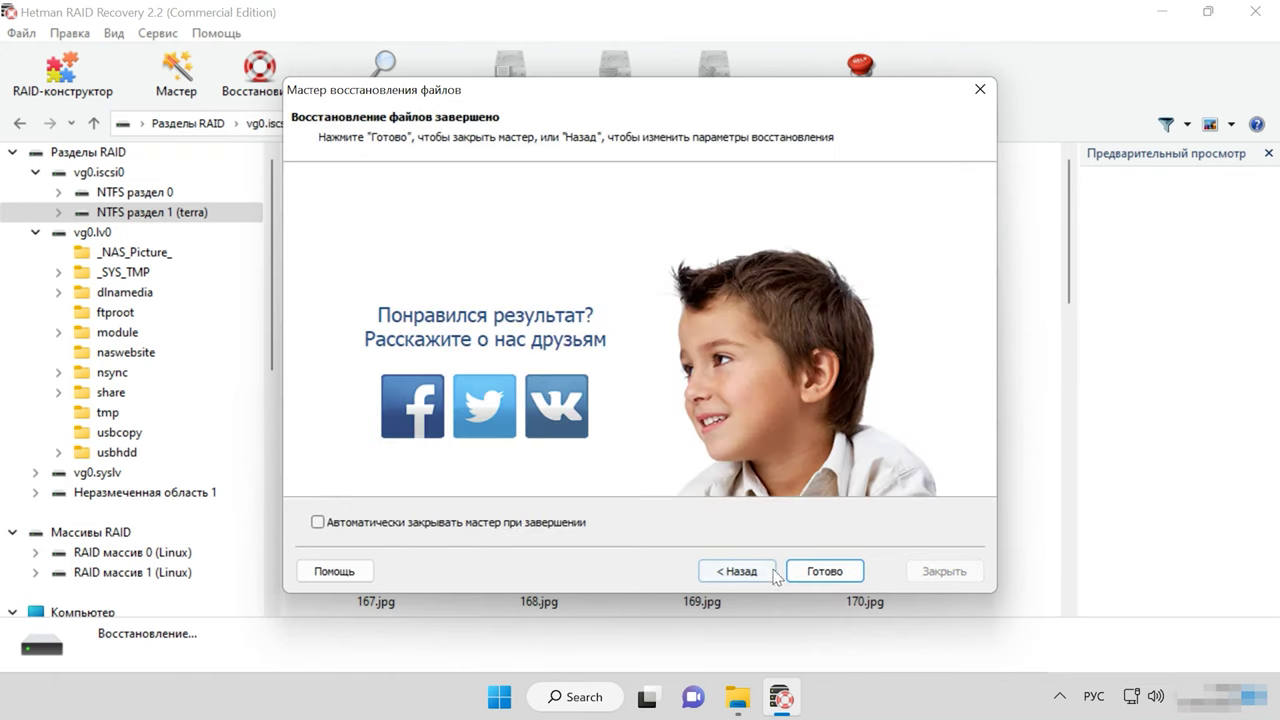
left_click(818, 572)
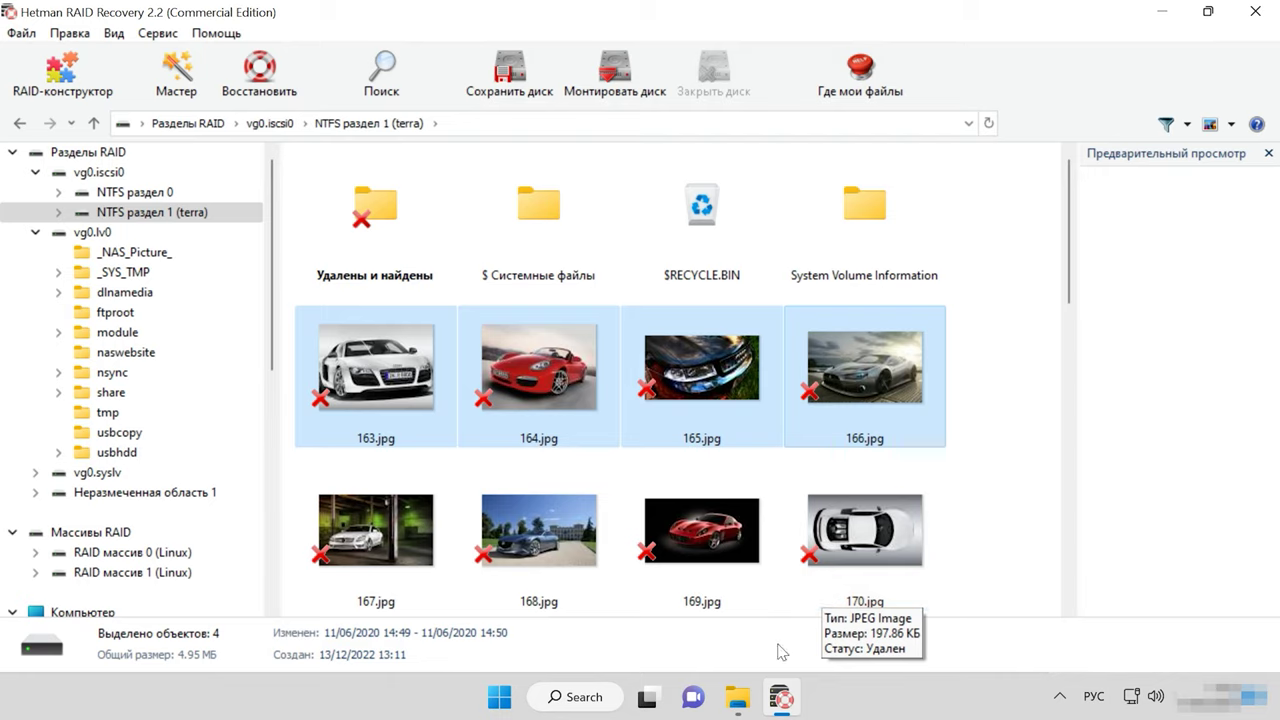
Switch to File Explorer and open the folder with the newly recovered images on Local Disk (C:).
left_click(737, 697)
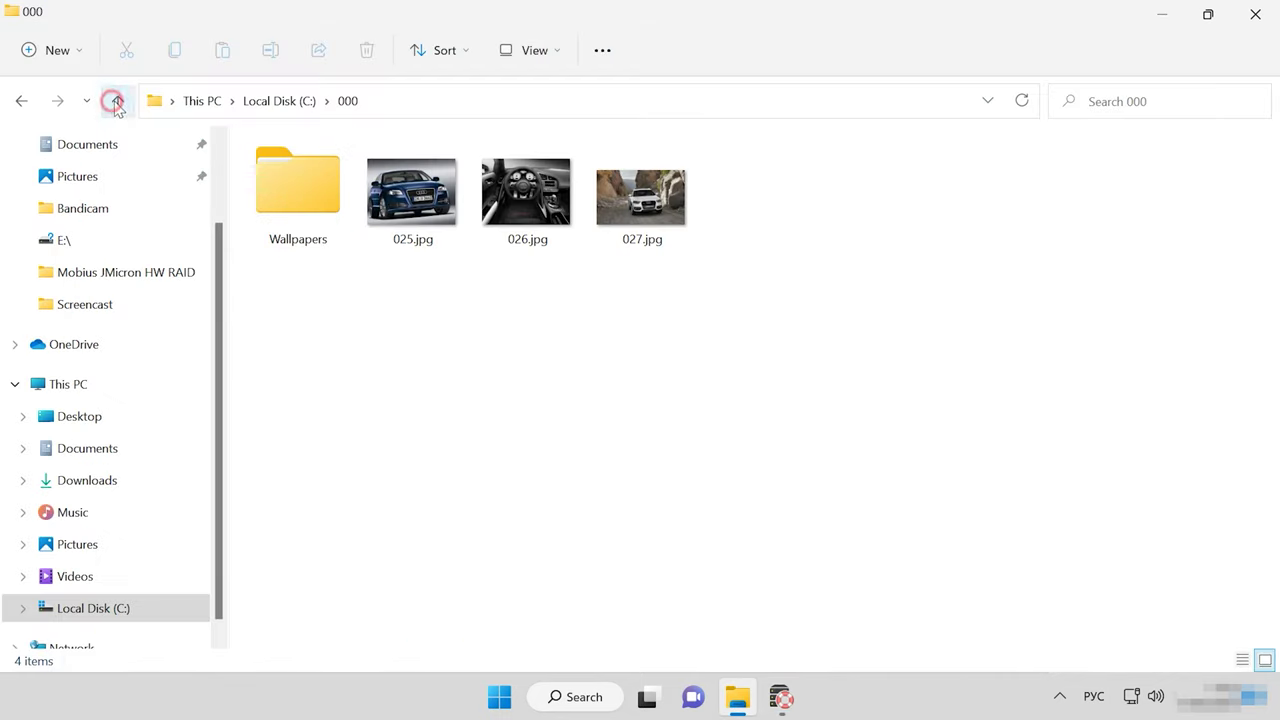
left_click(117, 101)
double_click(320, 206)
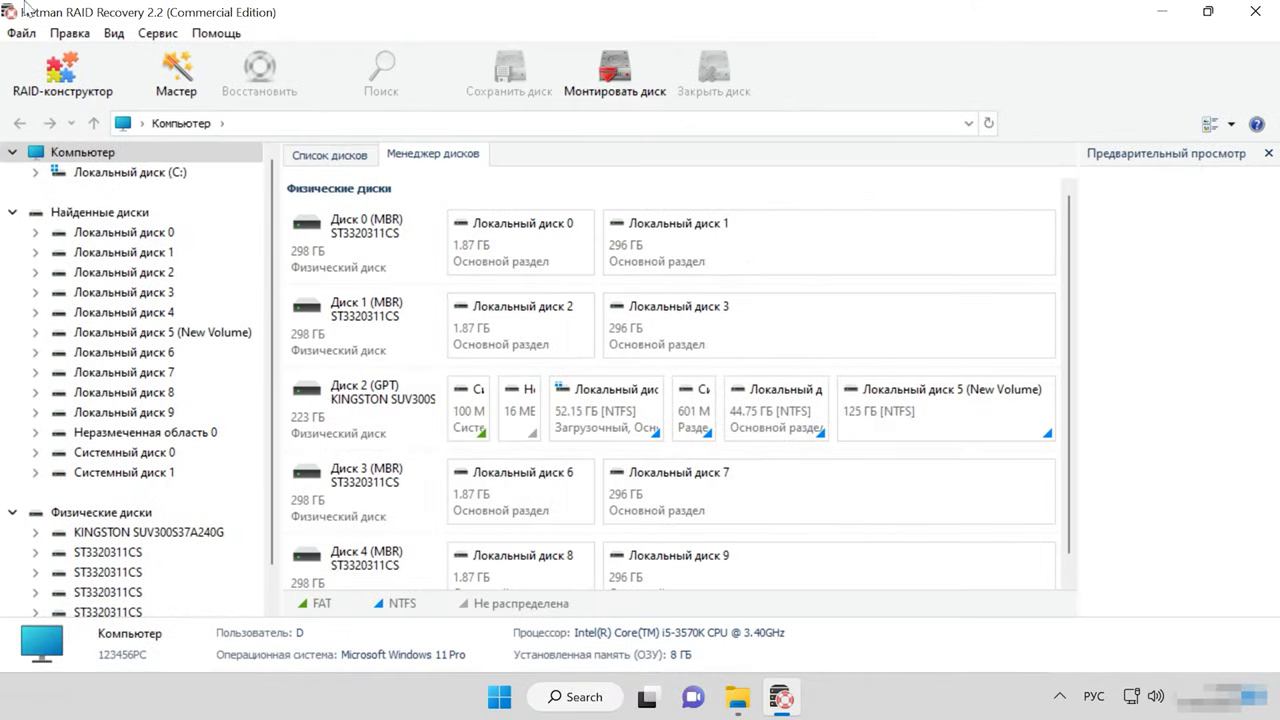
Start the RAID constructor in Hetman RAID Recovery and choose manual creation of the array.
left_click(73, 100)
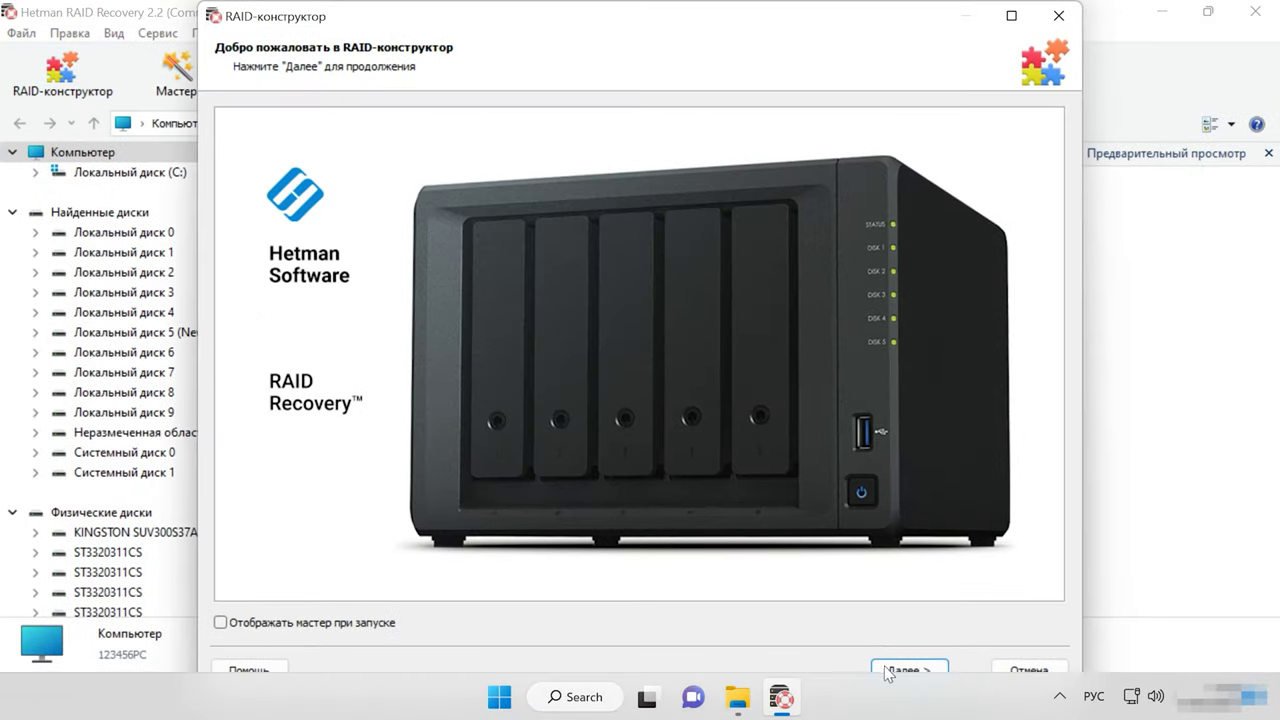
left_click(900, 670)
left_click(308, 218)
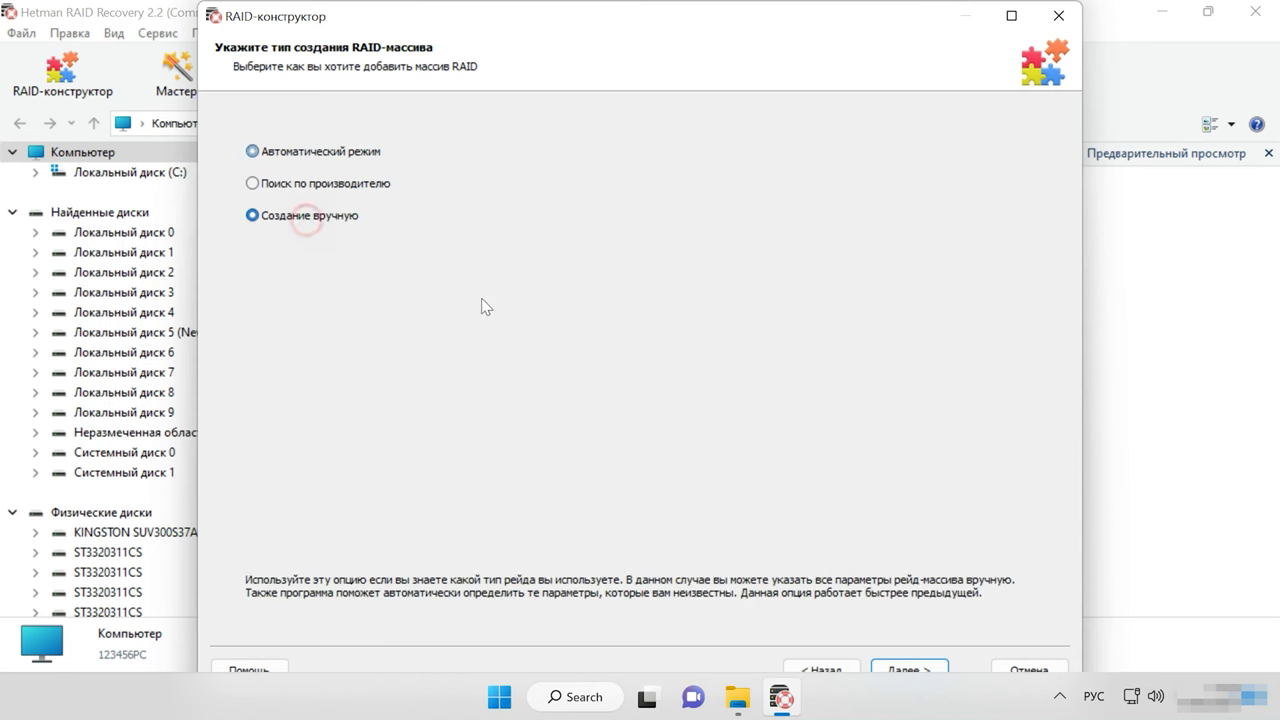
left_click(910, 668)
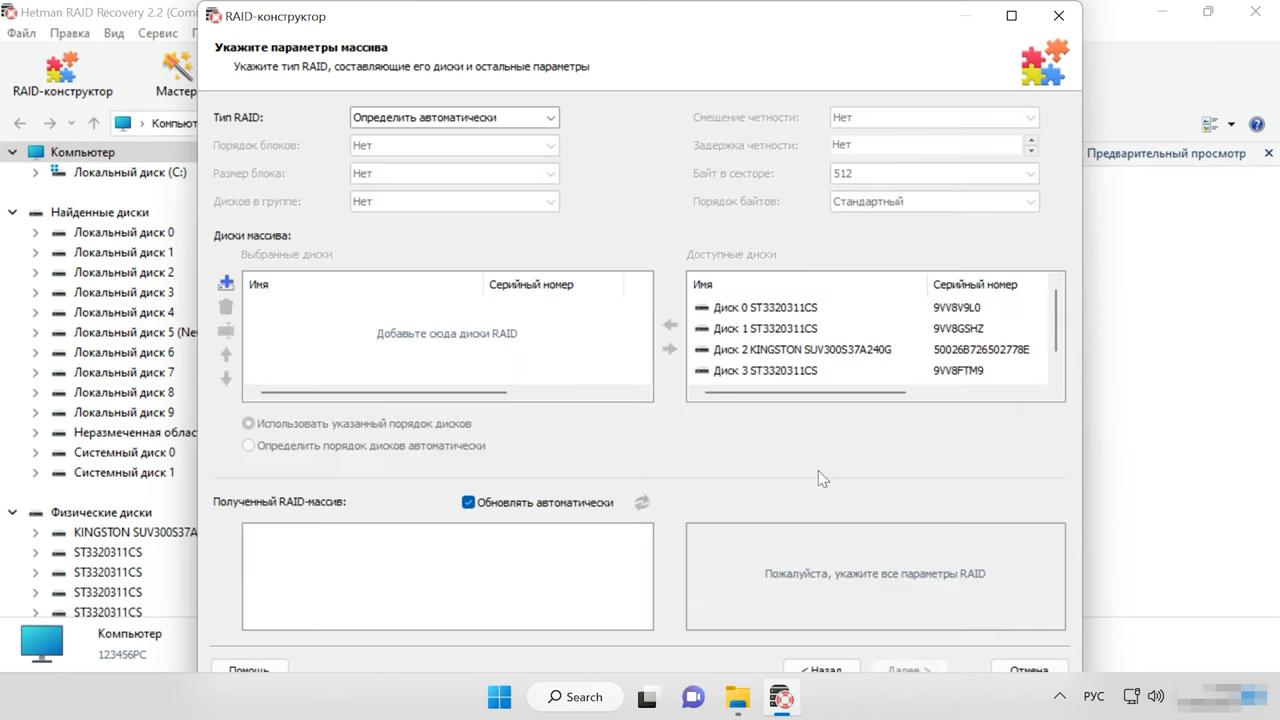
Set the array type to RAID 6 (Dual parity), the block order to Left Synchronous P+Q and the block size to 64 KB.
left_click(472, 119)
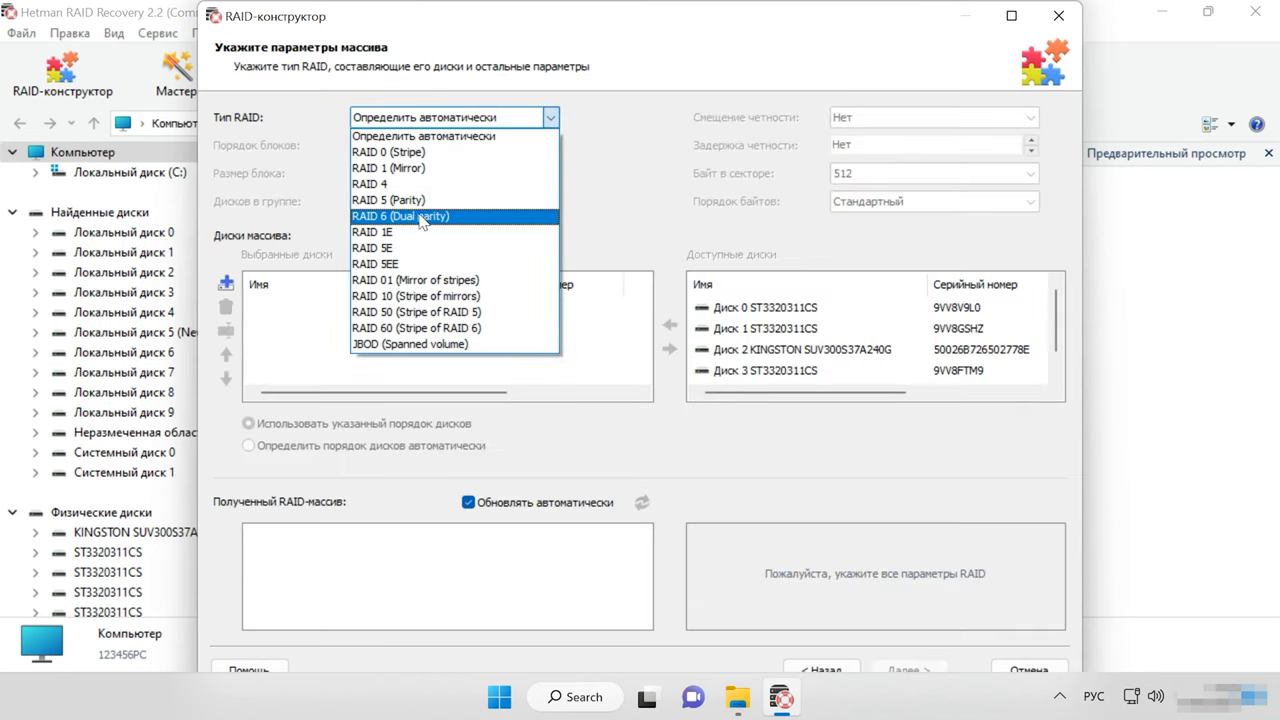
left_click(435, 217)
left_click(515, 148)
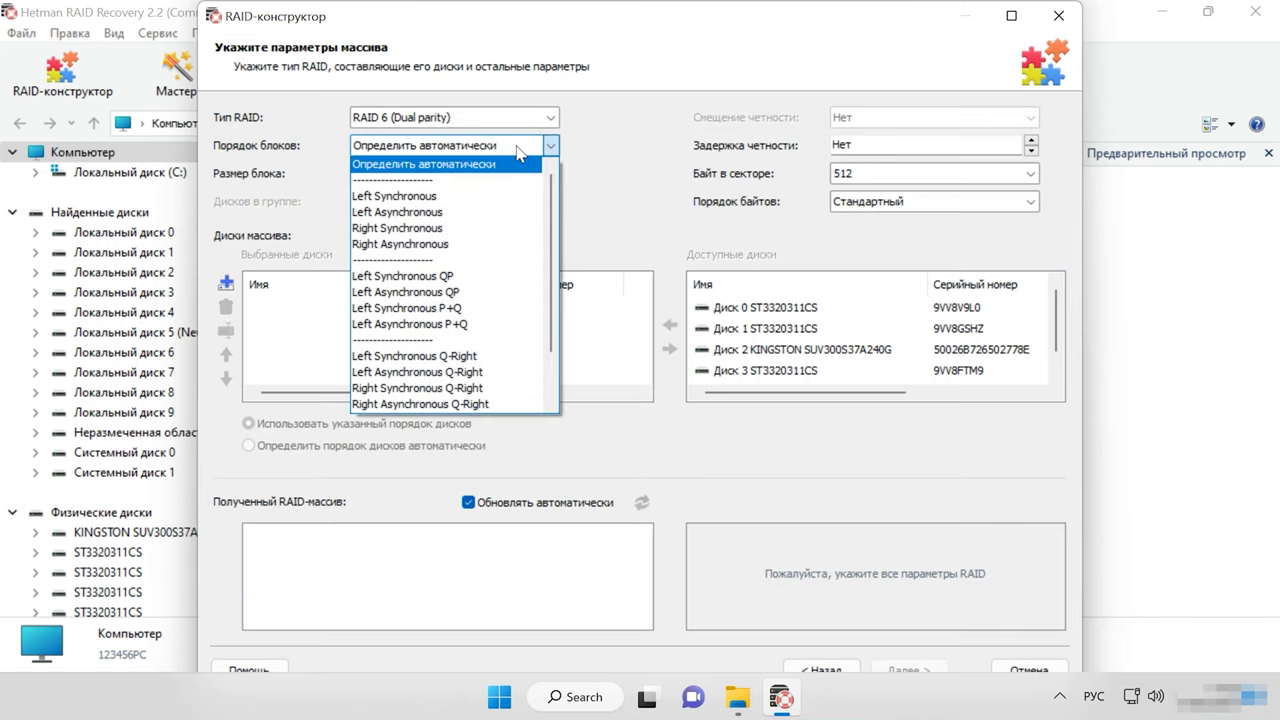
left_click(452, 310)
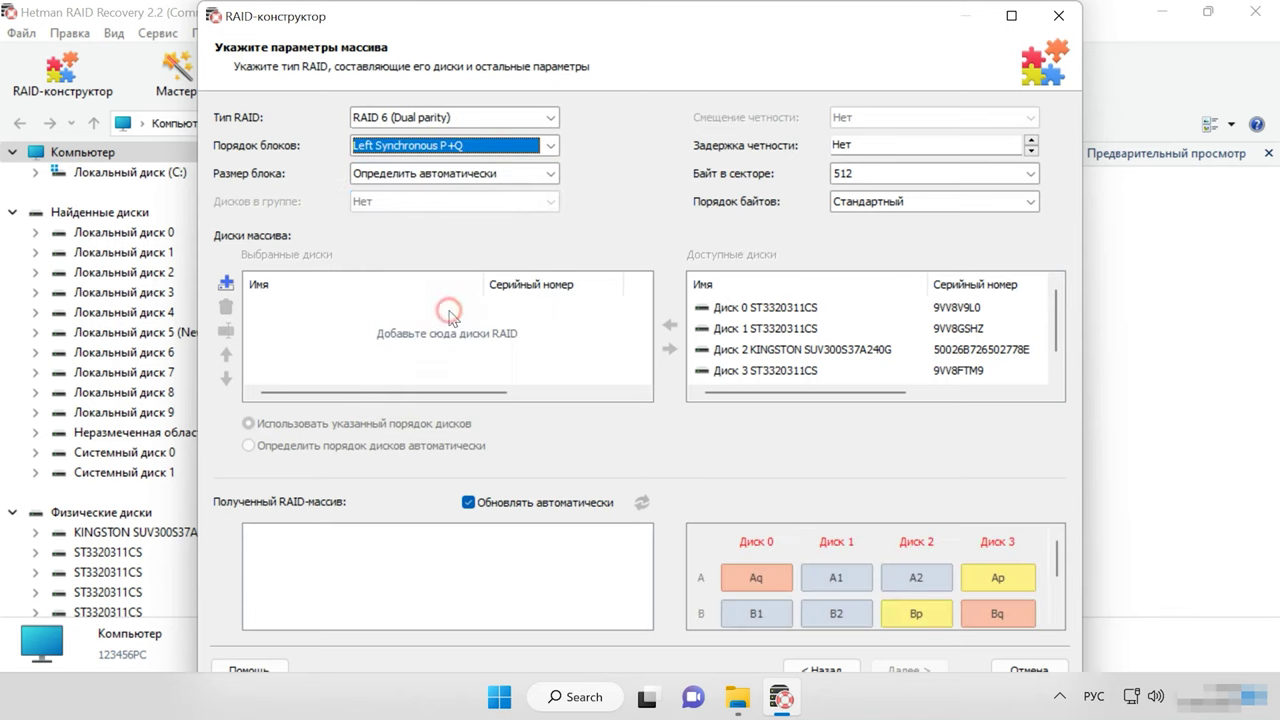
left_click(551, 174)
left_click(377, 307)
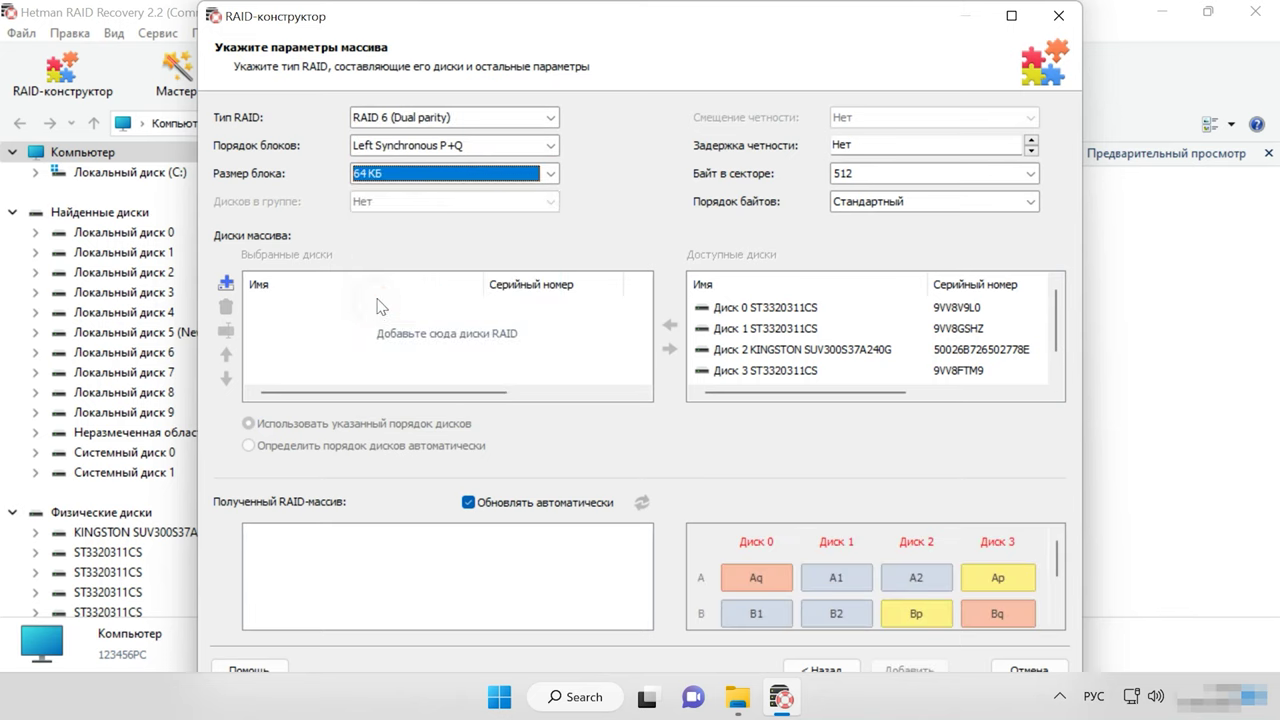
Add the ST3320311CS drives to the array in the order Disk 3, Disk 4, Disk 1, Disk 0.
scroll(765, 345, "down", 1)
left_click(760, 349)
left_click(671, 327)
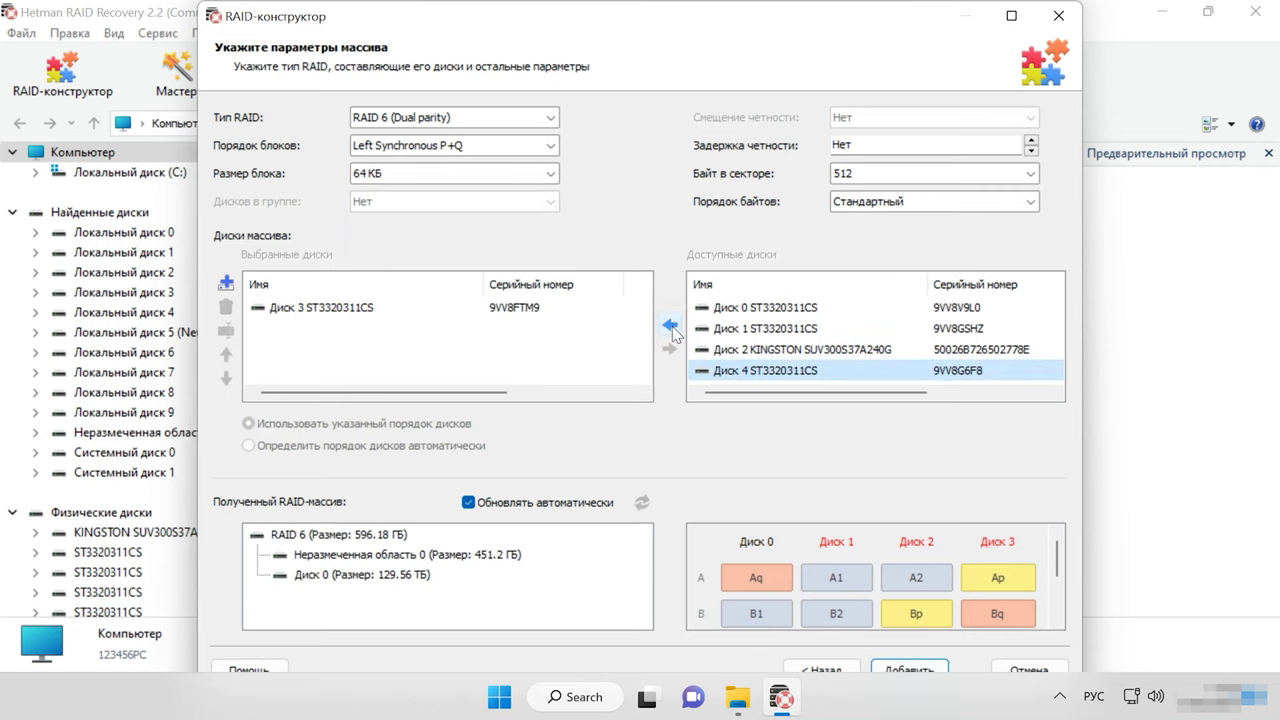
left_click(671, 327)
left_click(745, 330)
left_click(667, 326)
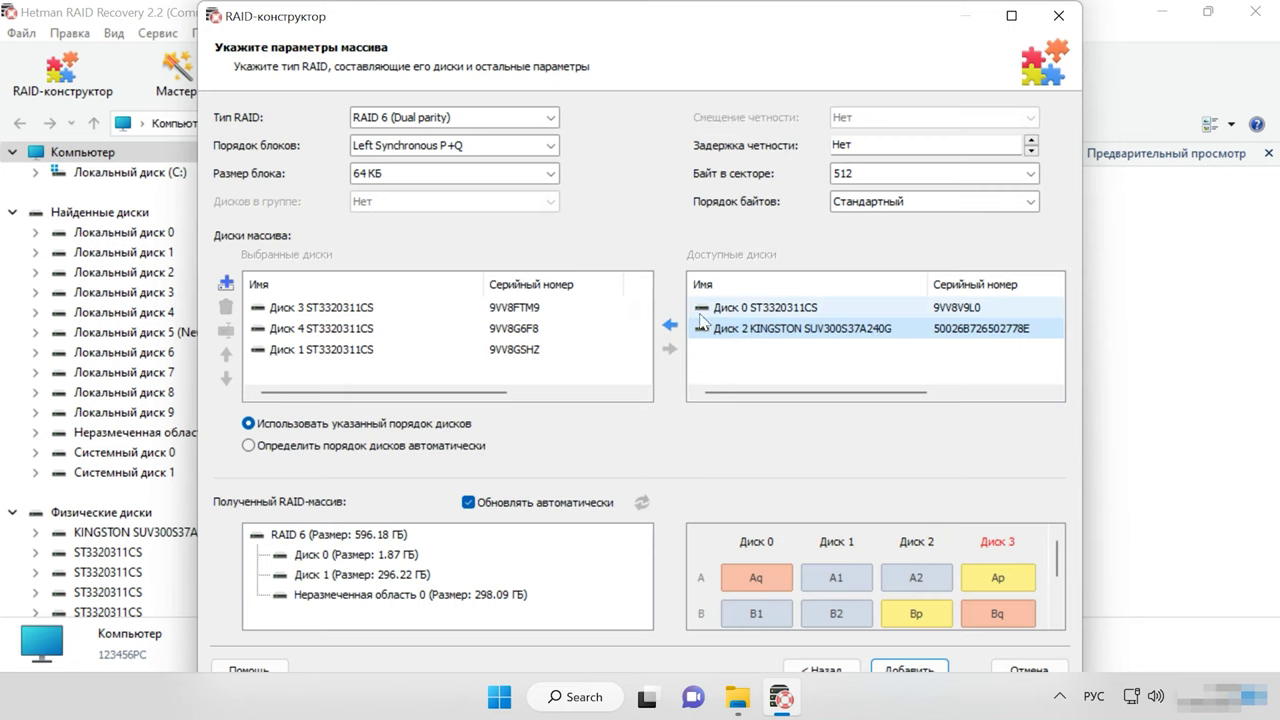
left_click(727, 308)
left_click(667, 326)
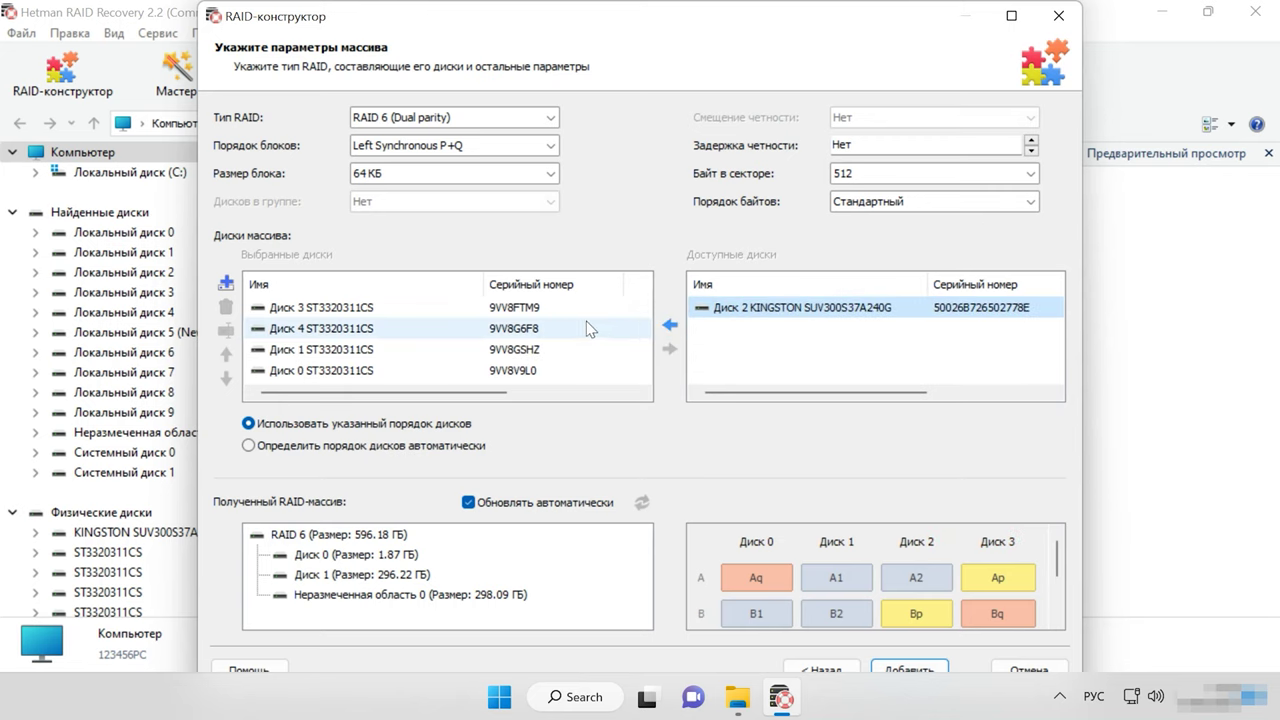
Add an empty placeholder disk to the array's selected disks and remove it again.
left_click(266, 316)
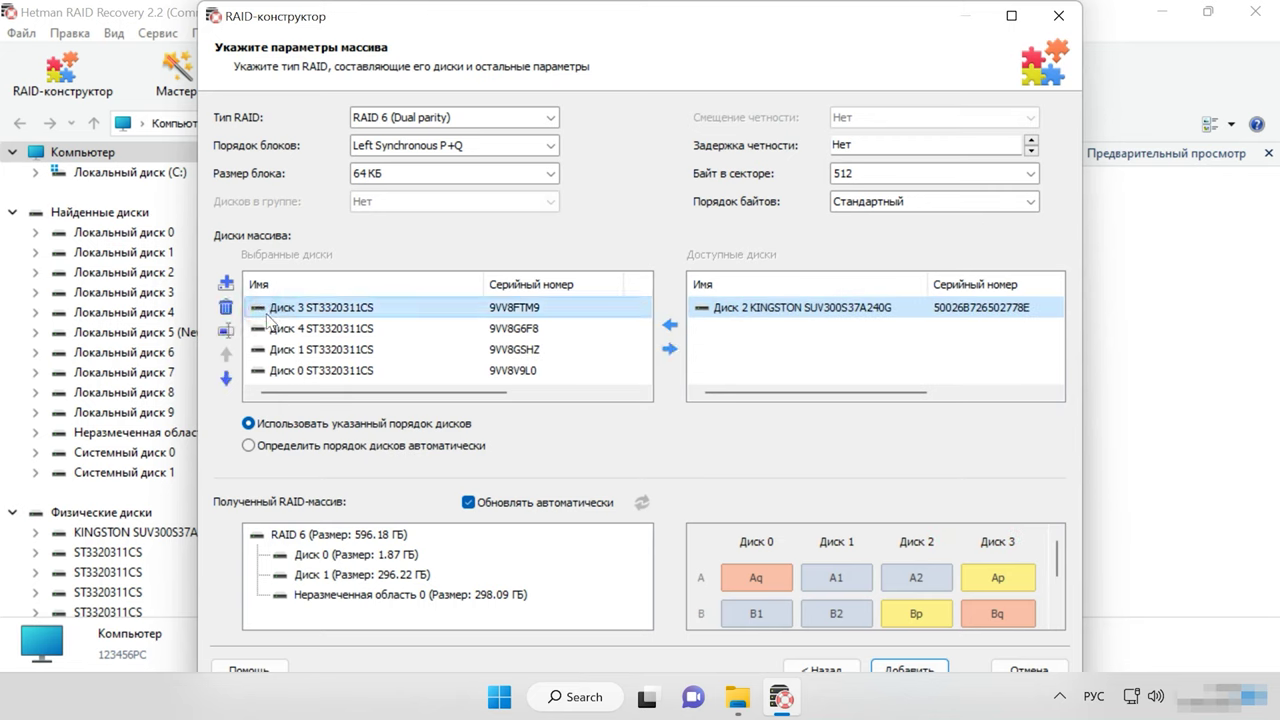
left_click(226, 287)
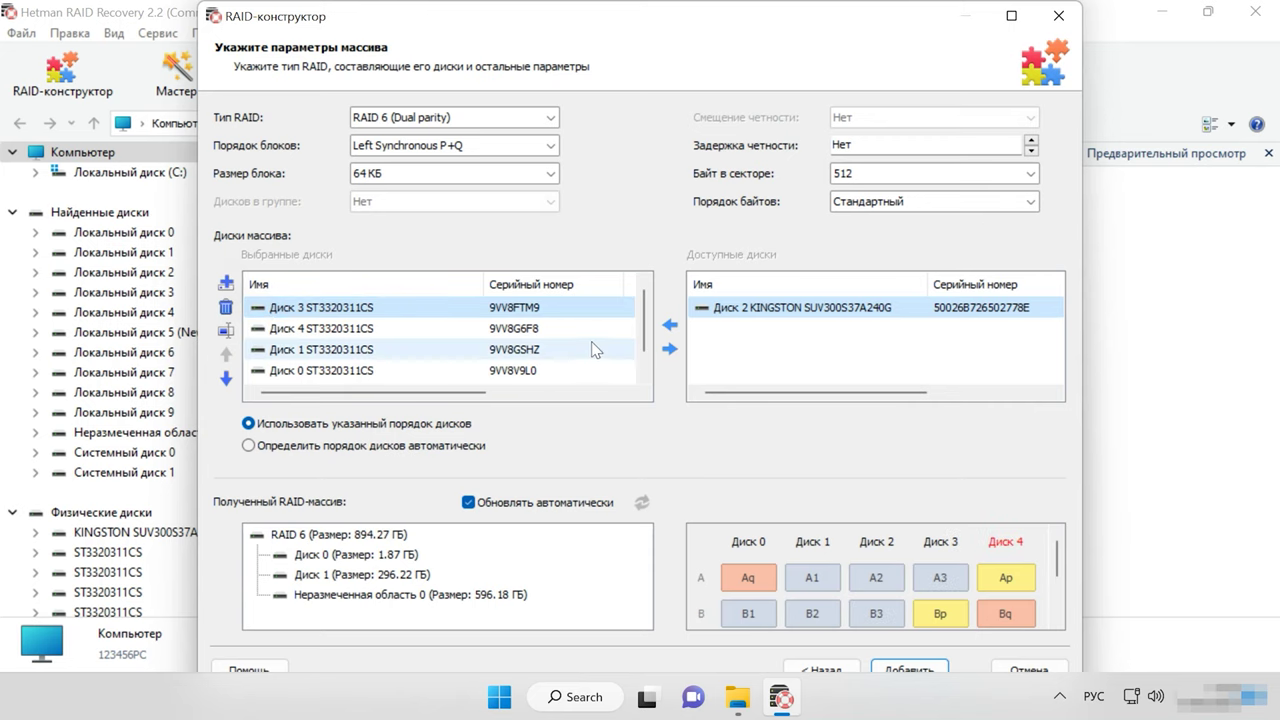
left_click(313, 377)
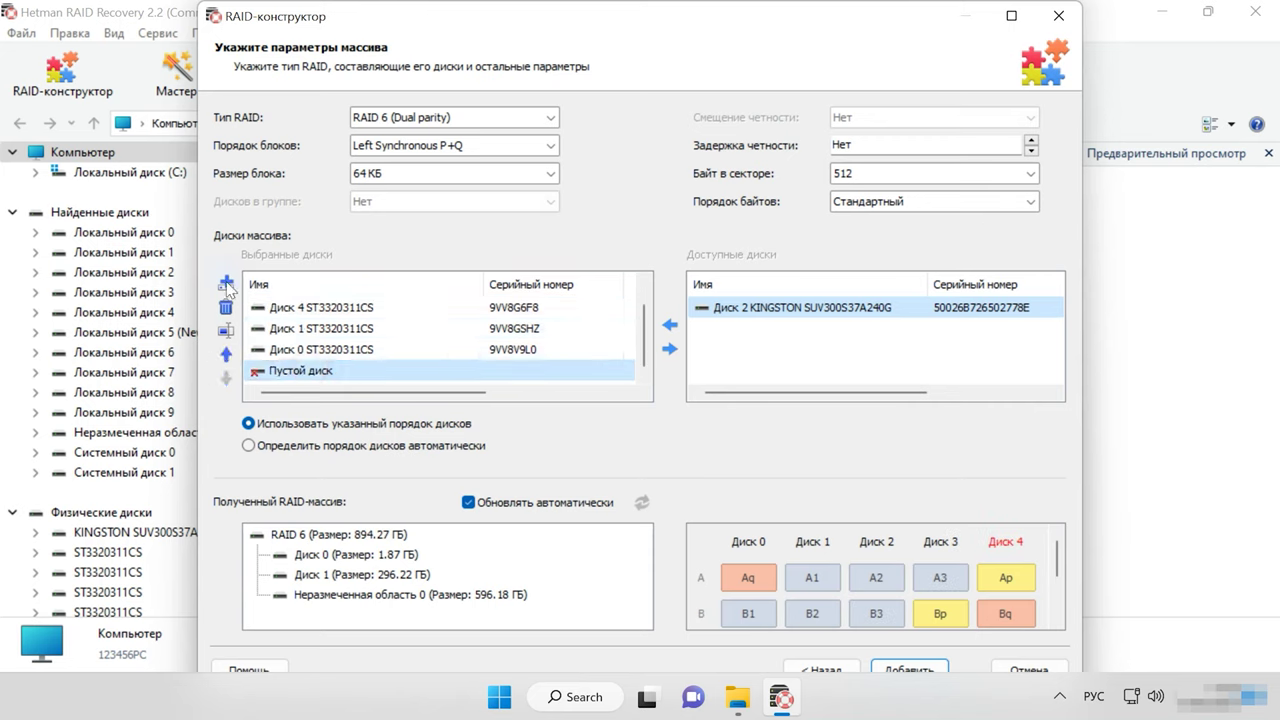
left_click(227, 310)
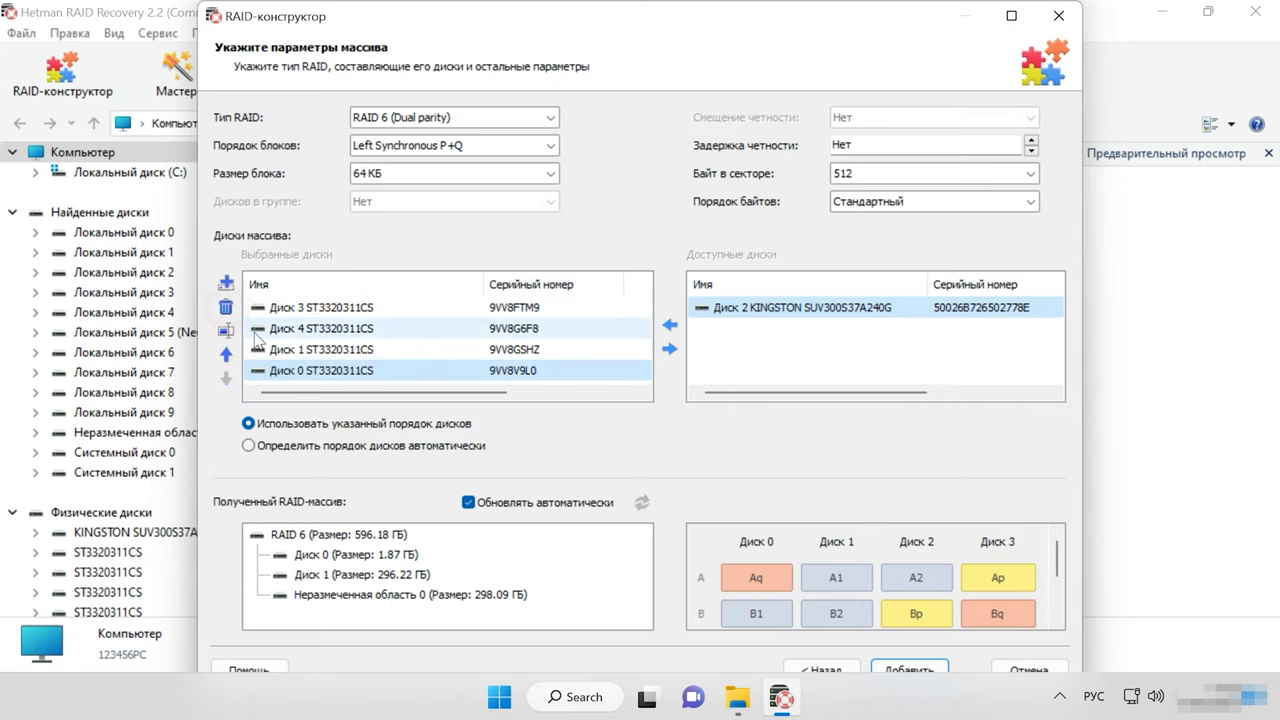
left_click(320, 308)
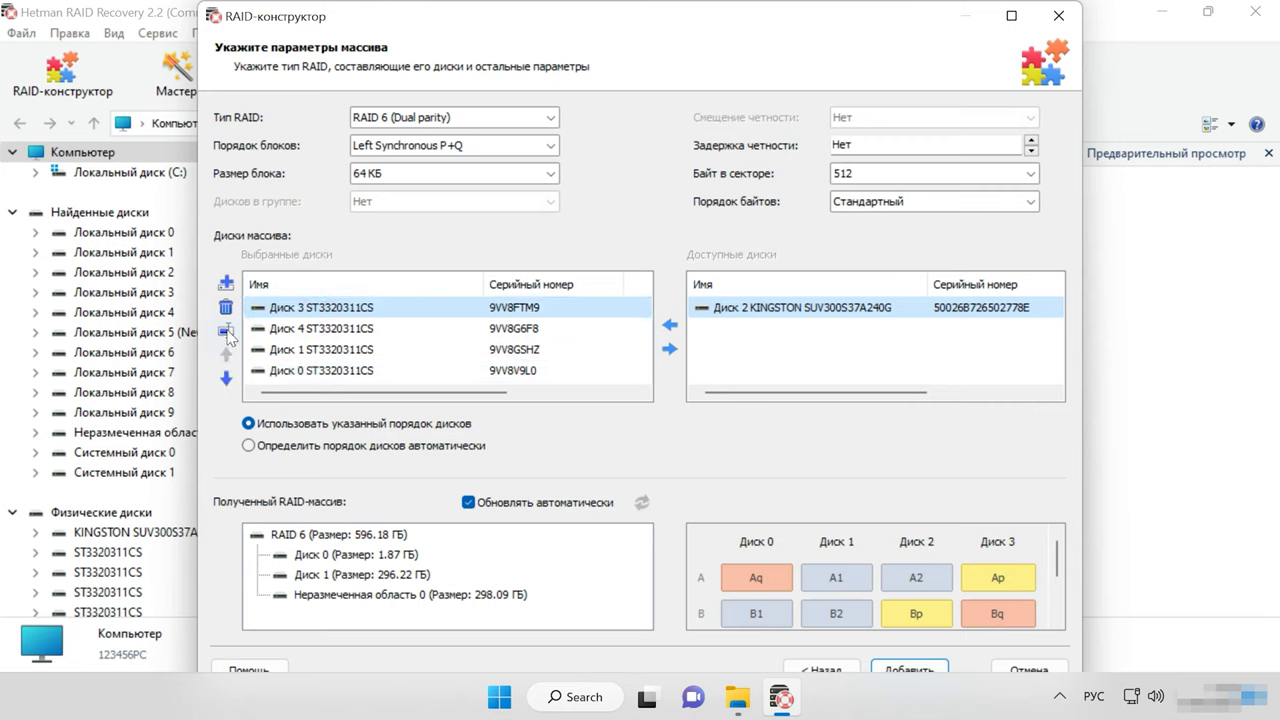
left_click(227, 331)
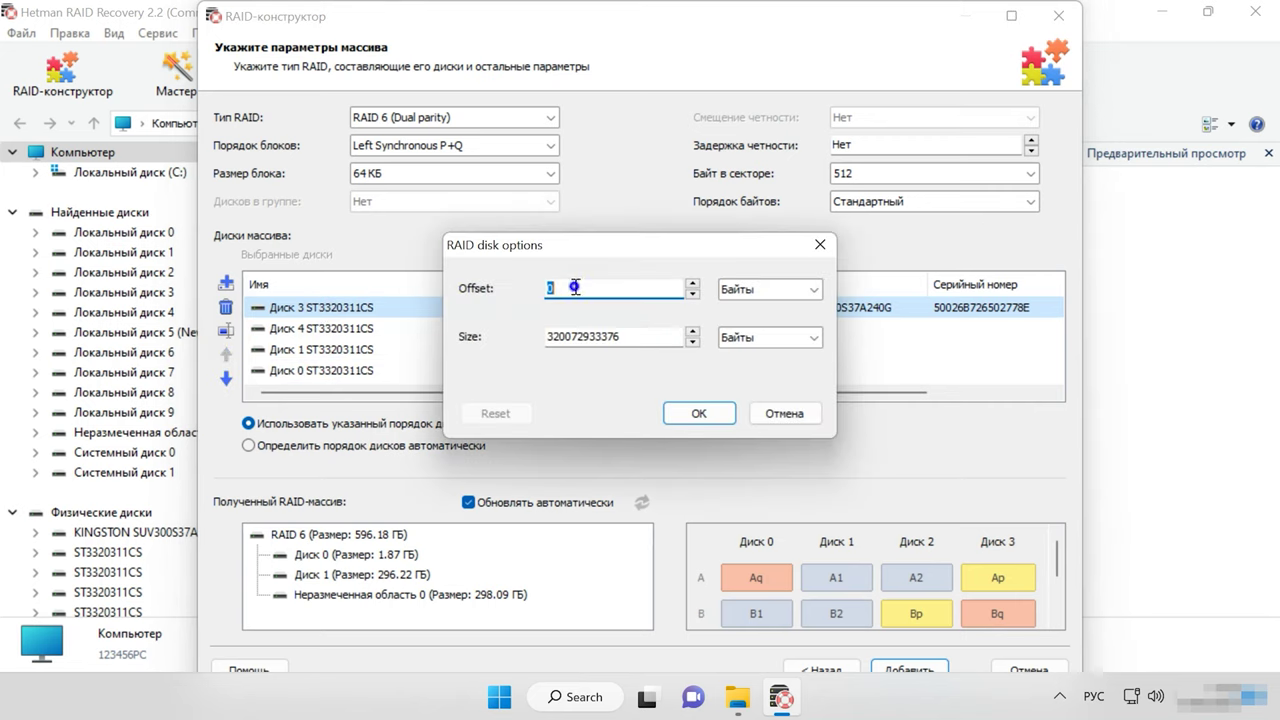
right_click(575, 287)
left_click(655, 374)
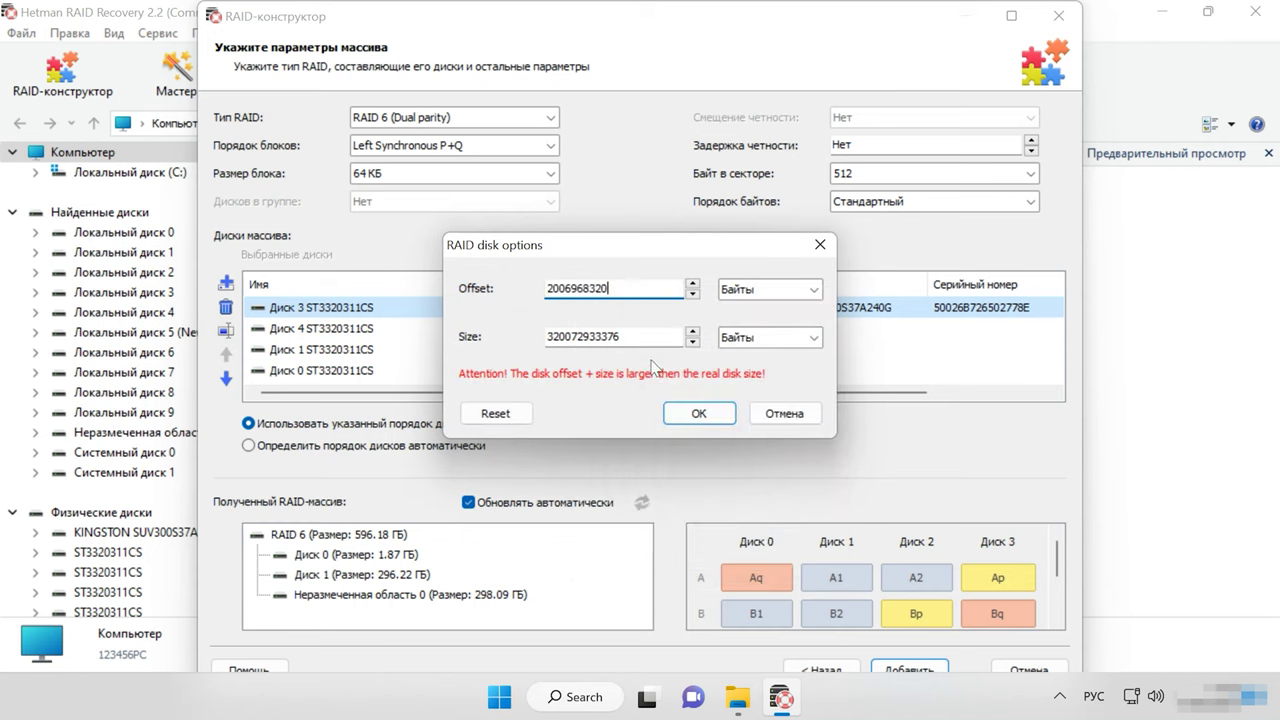
left_click(697, 413)
double_click(342, 330)
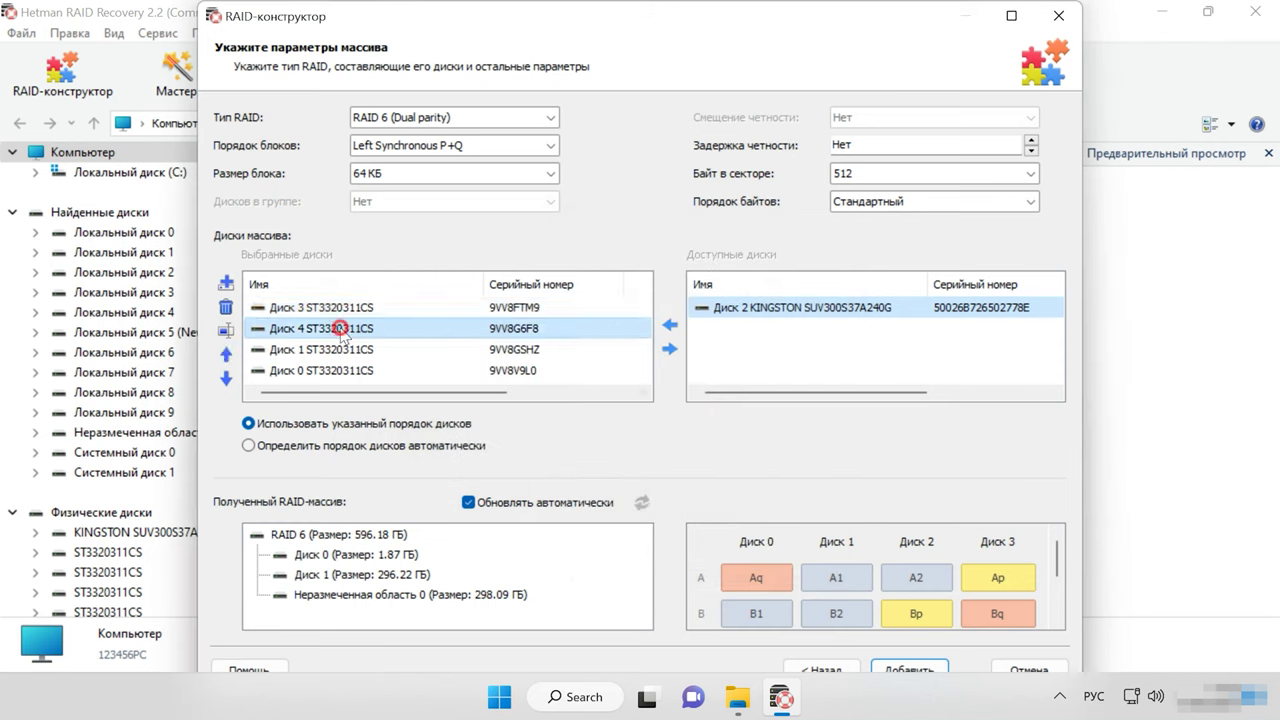
key("ctrl+v")
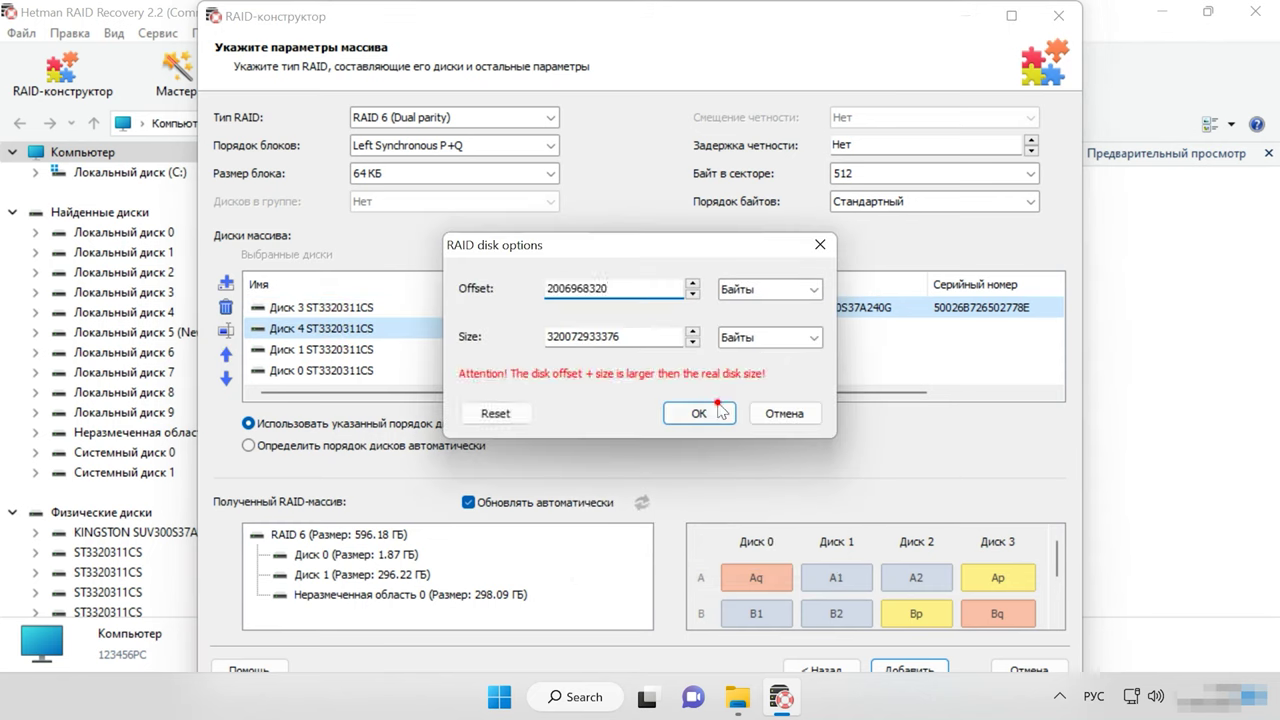
left_click(699, 413)
double_click(355, 352)
key("ctrl+v")
left_click(699, 413)
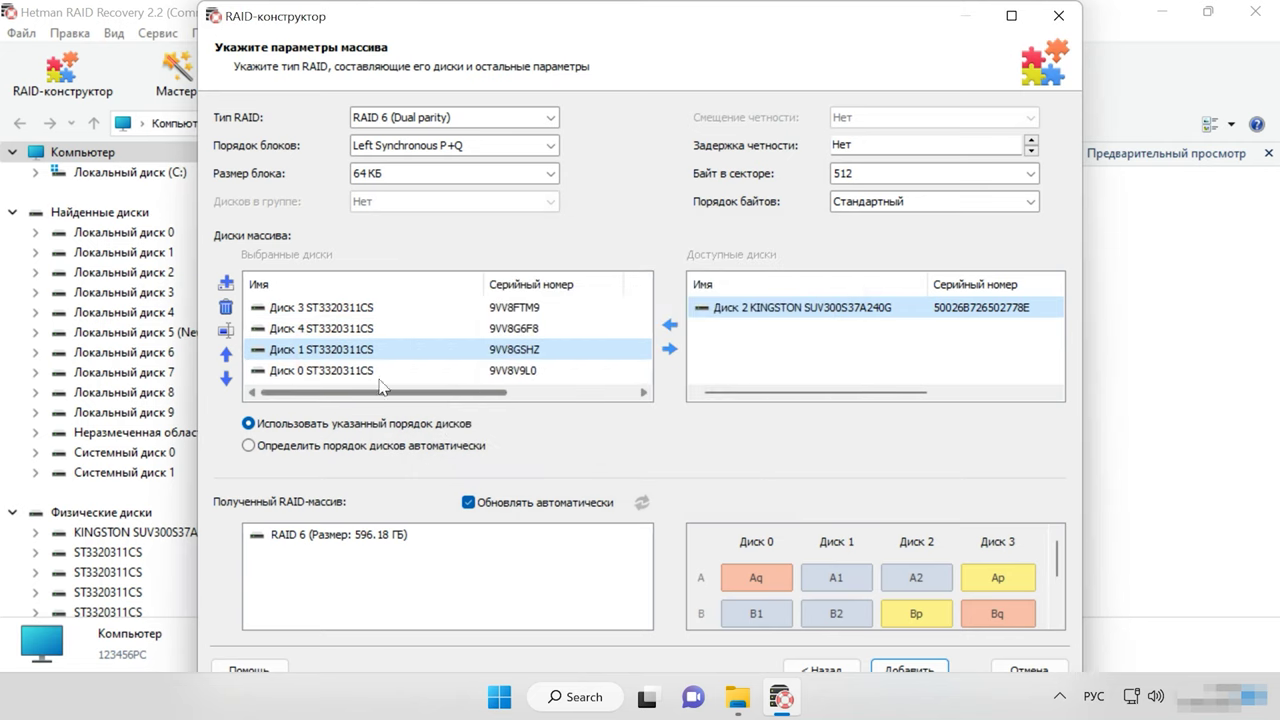
double_click(308, 369)
key("ctrl+v")
left_click(699, 413)
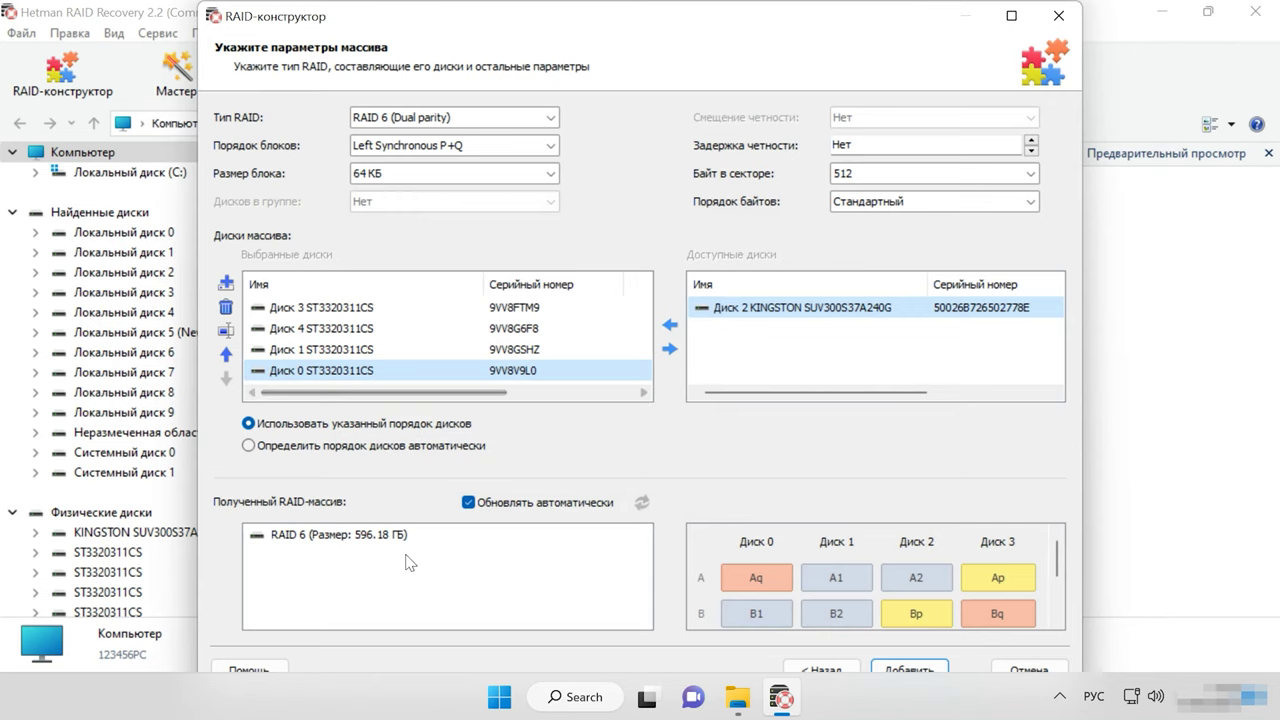
left_click(910, 668)
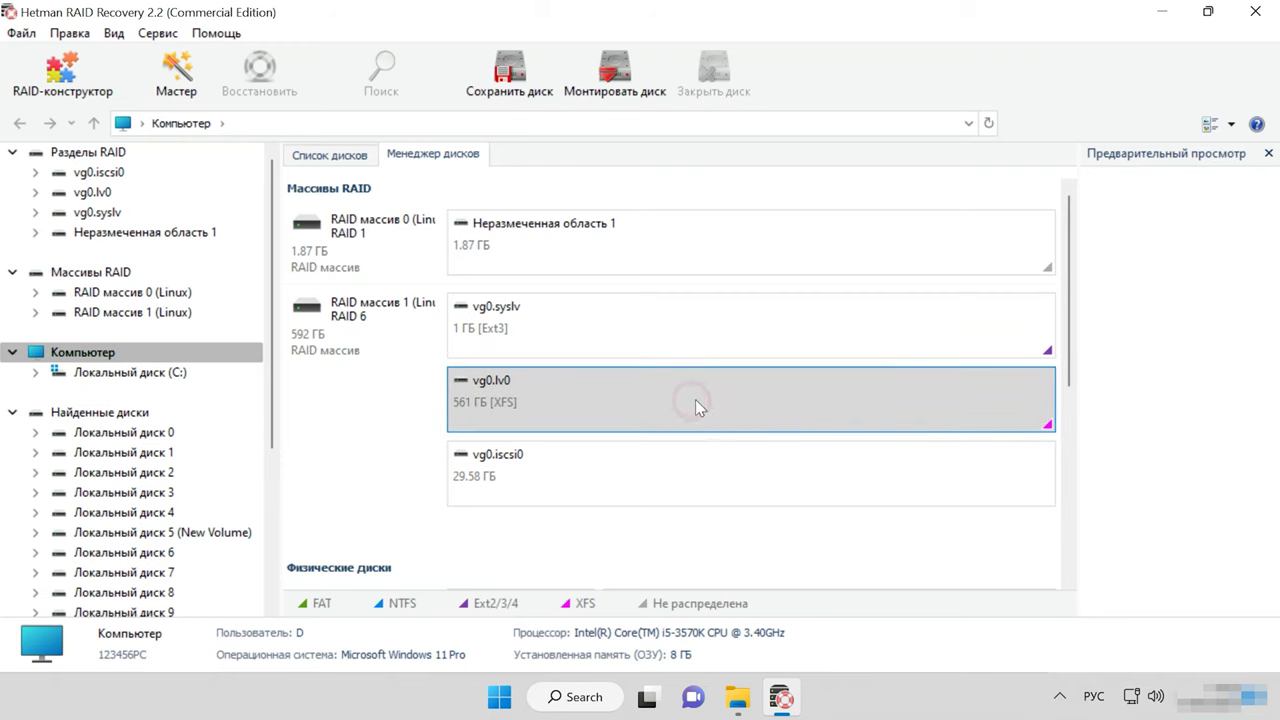
Open the vg0.lv0 partition of the RAID 6 array and analyse it with a fast scan.
left_click(695, 399)
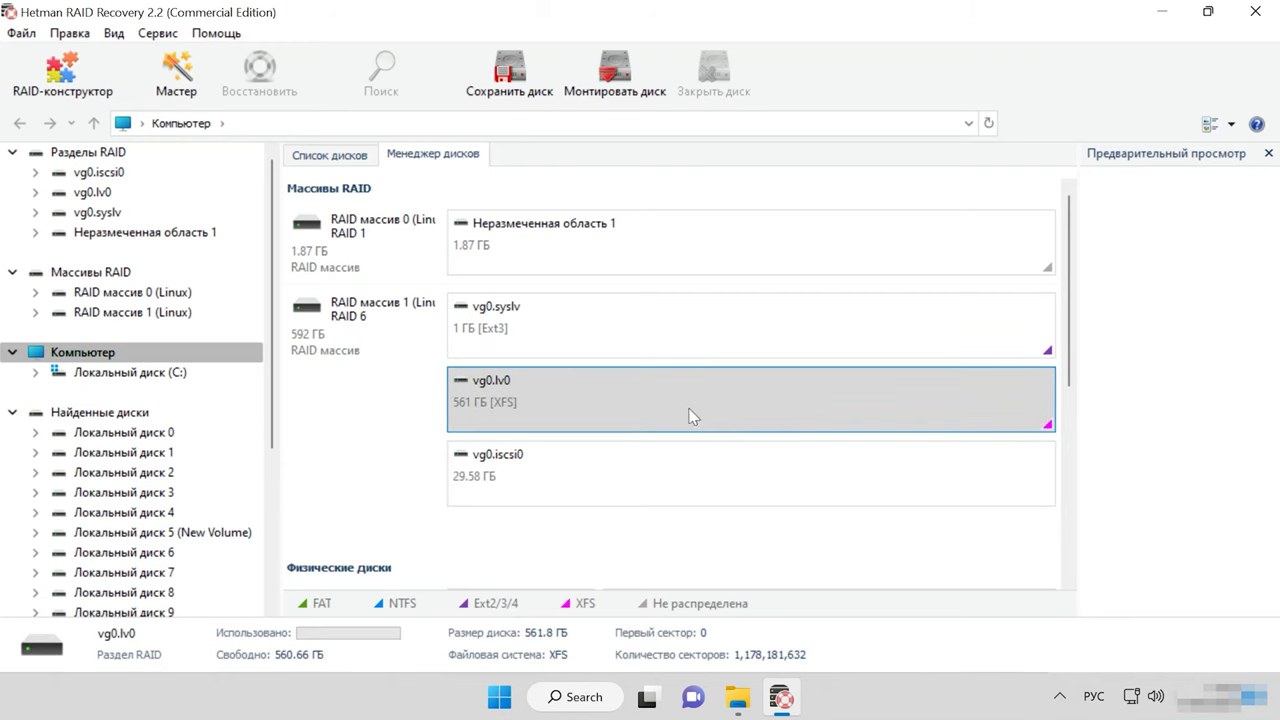
right_click(583, 411)
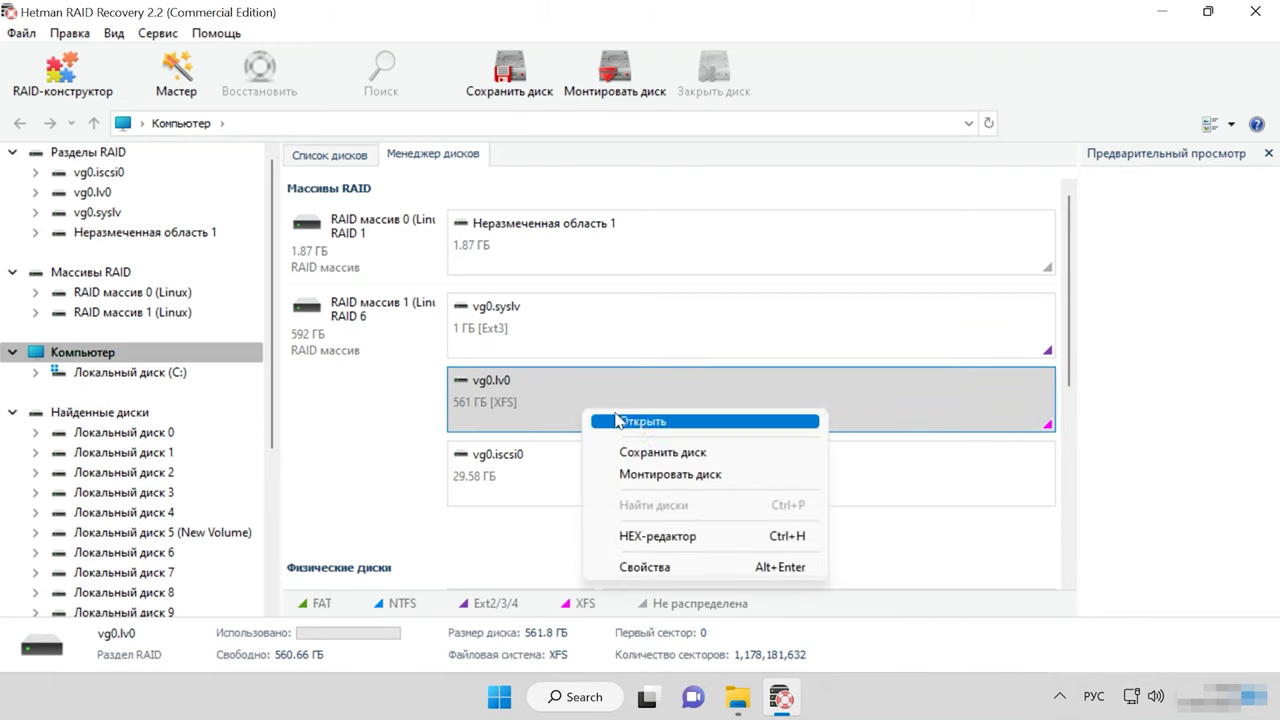
left_click(665, 422)
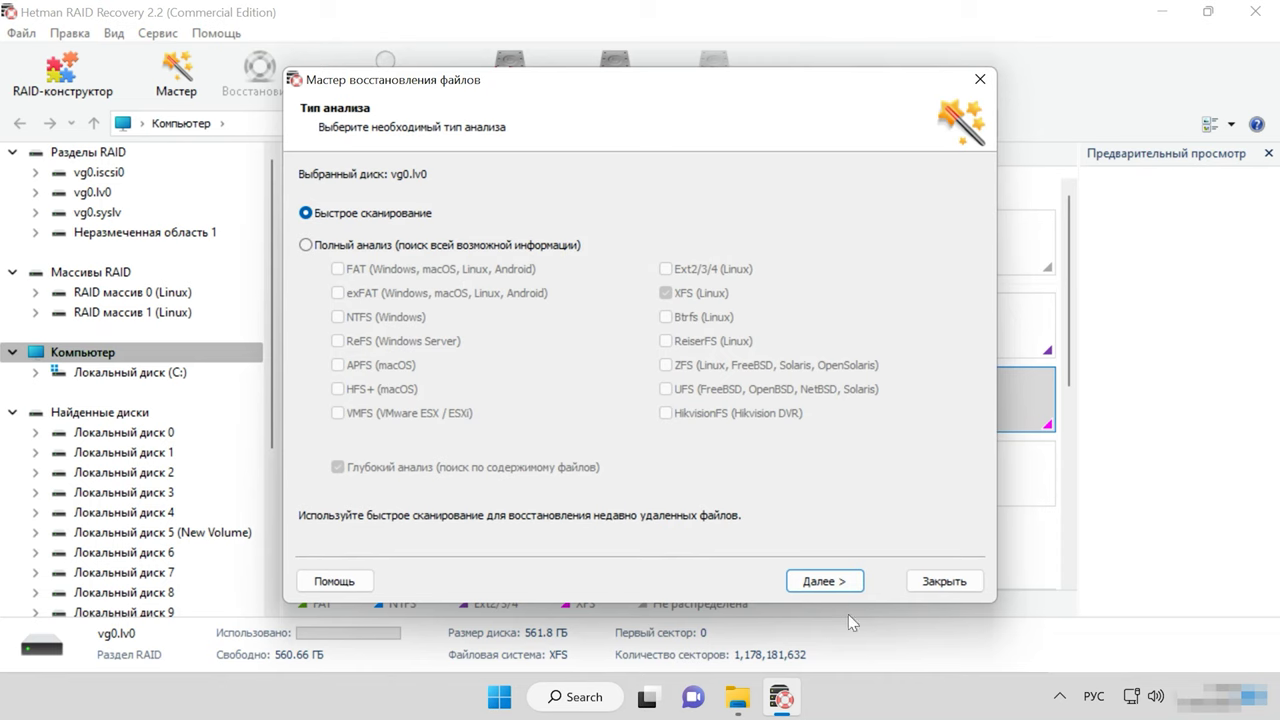
left_click(828, 580)
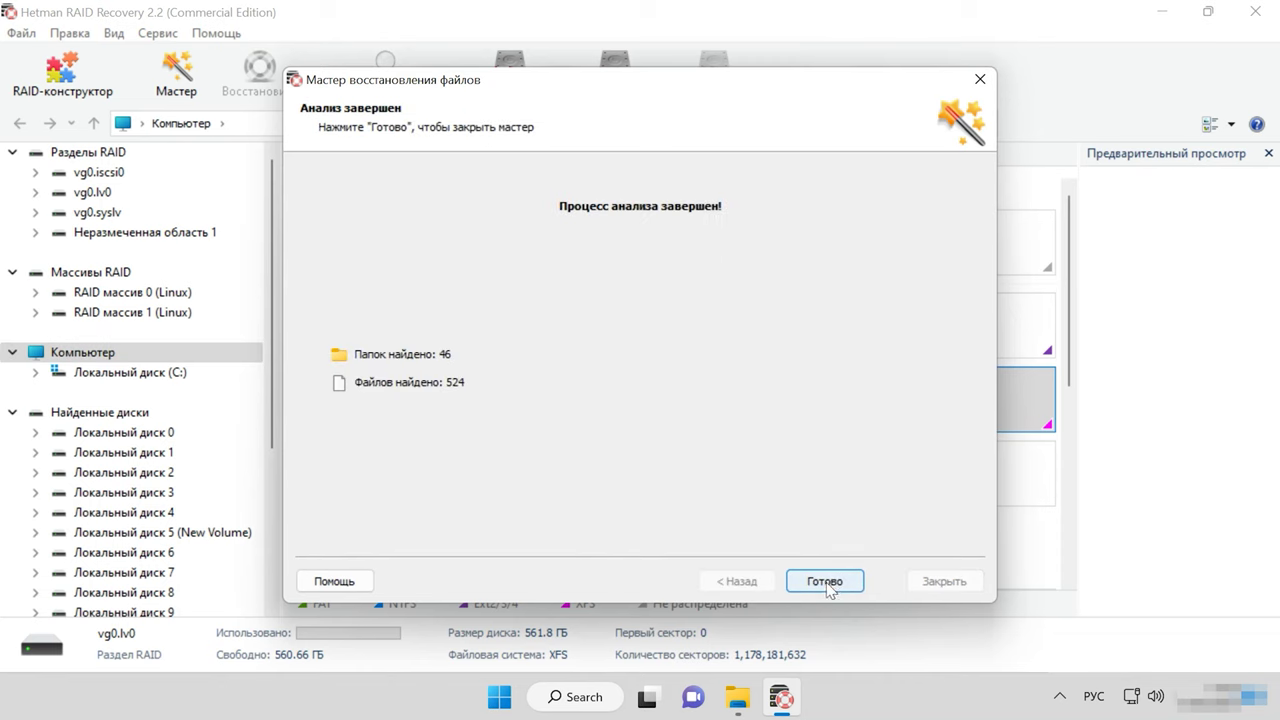
left_click(828, 585)
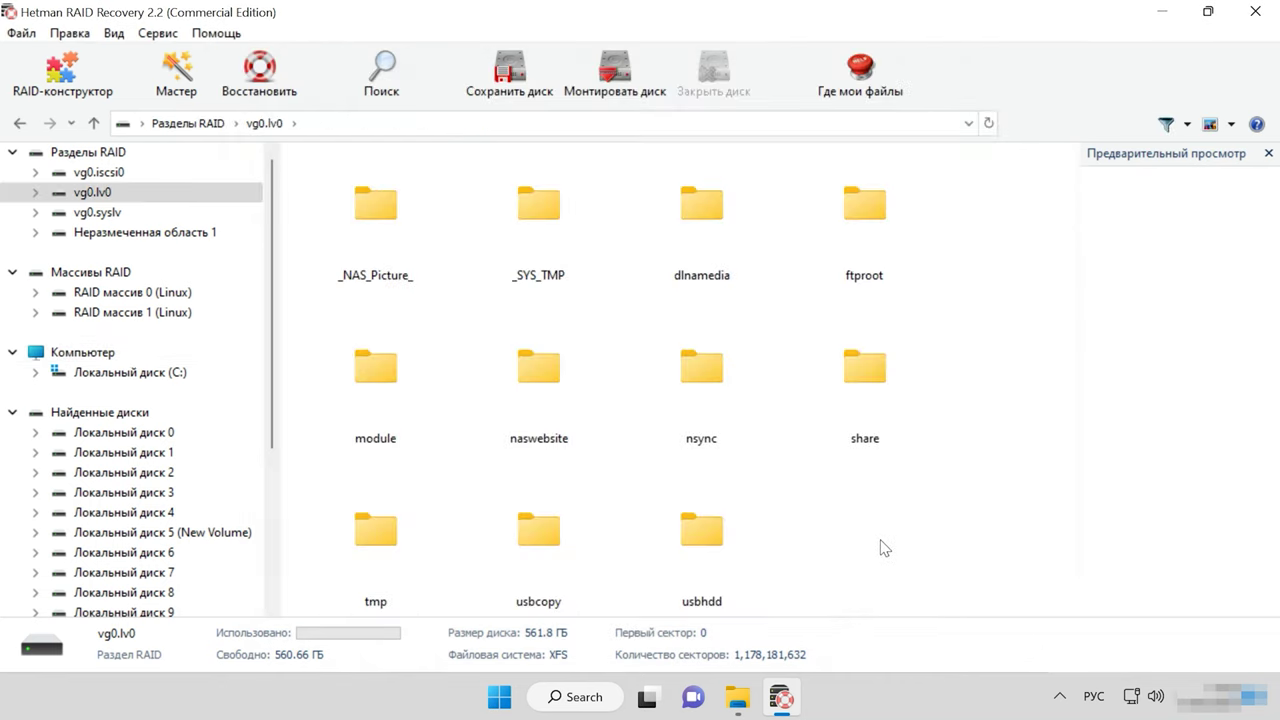
Select the deleted images 025.jpg, 026.jpg and 027.jpg in the share folder of vg0.lv0 and start recovering them.
double_click(877, 386)
scroll(943, 408, "down", 4)
scroll(945, 408, "up", 2)
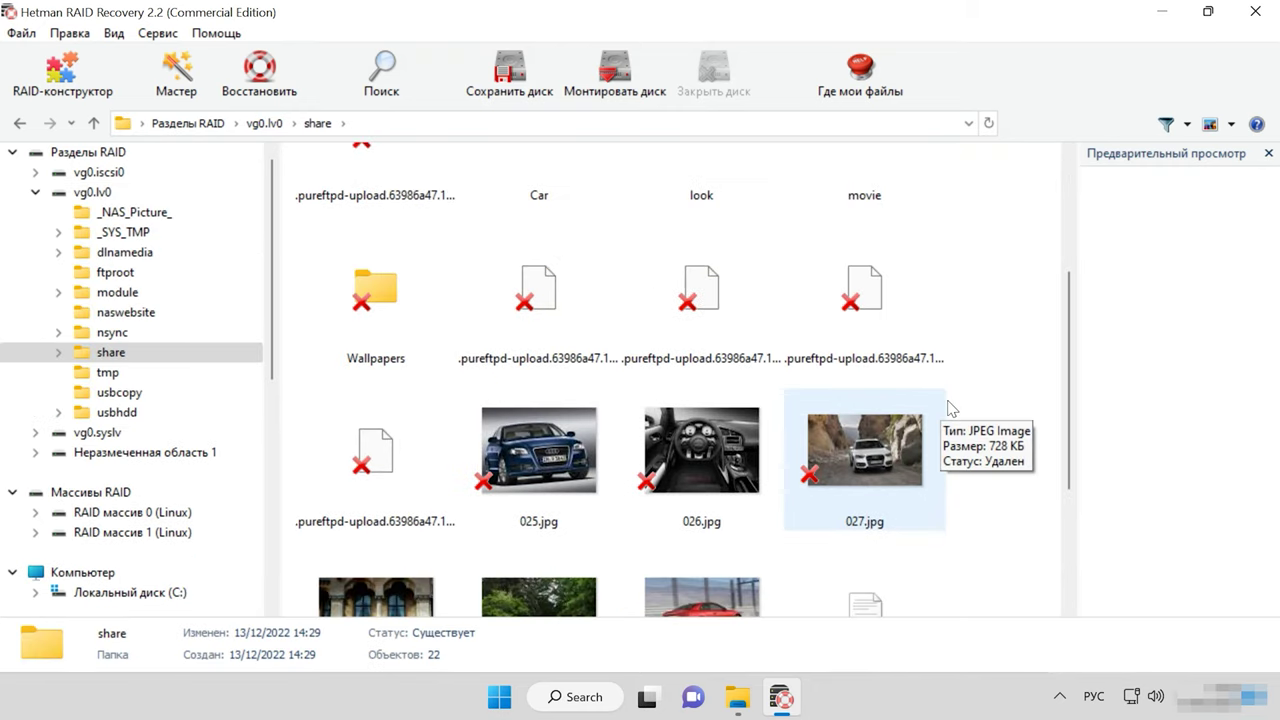
left_click(572, 448)
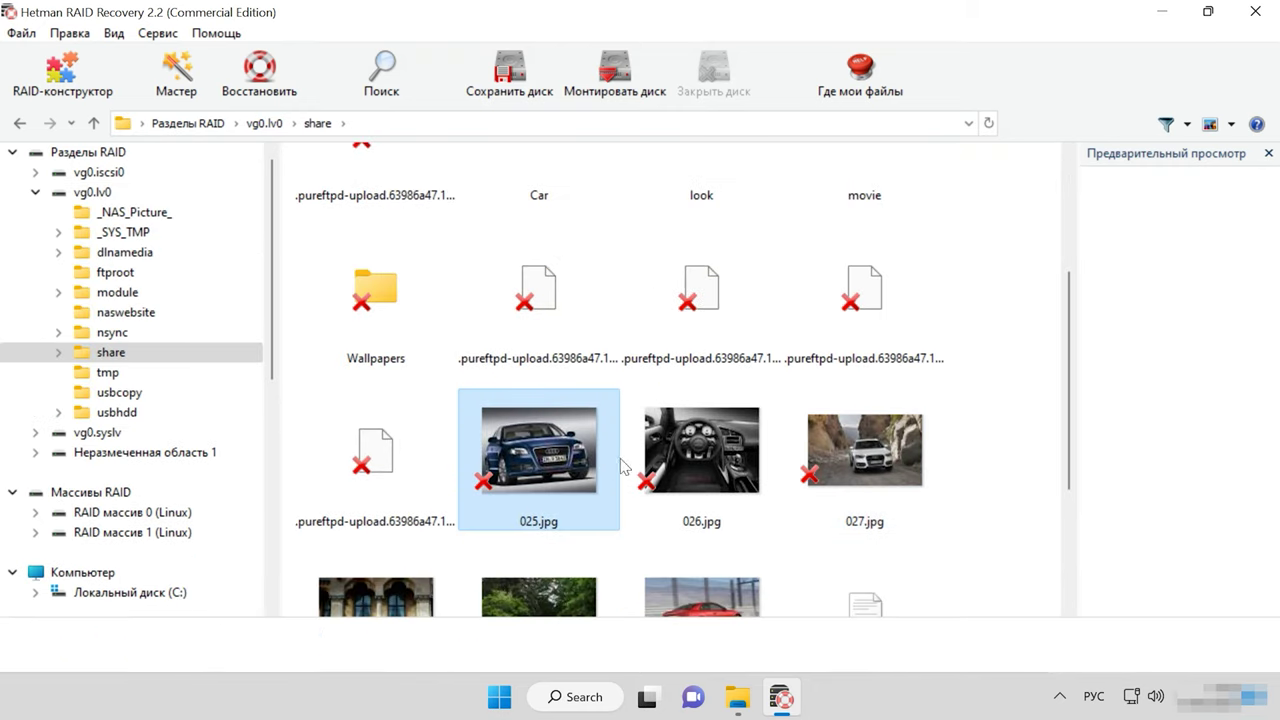
left_click(688, 466)
left_click_drag(971, 452, 563, 462)
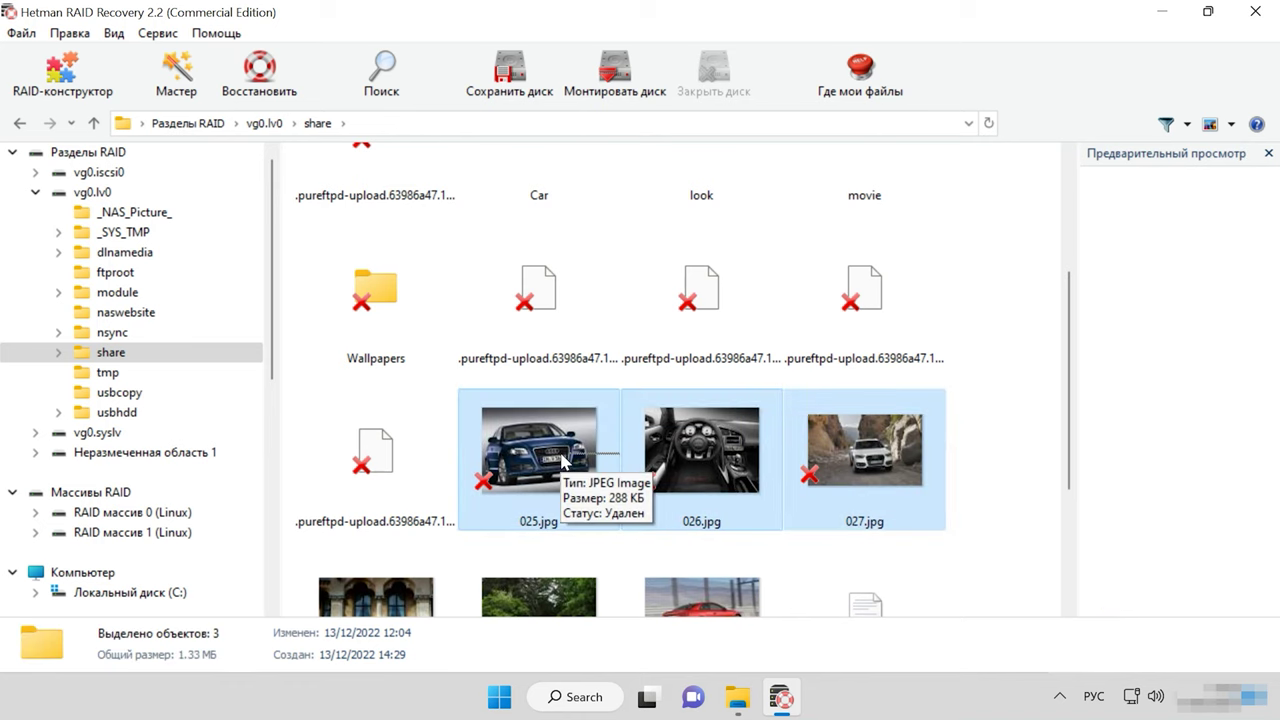
left_click(256, 94)
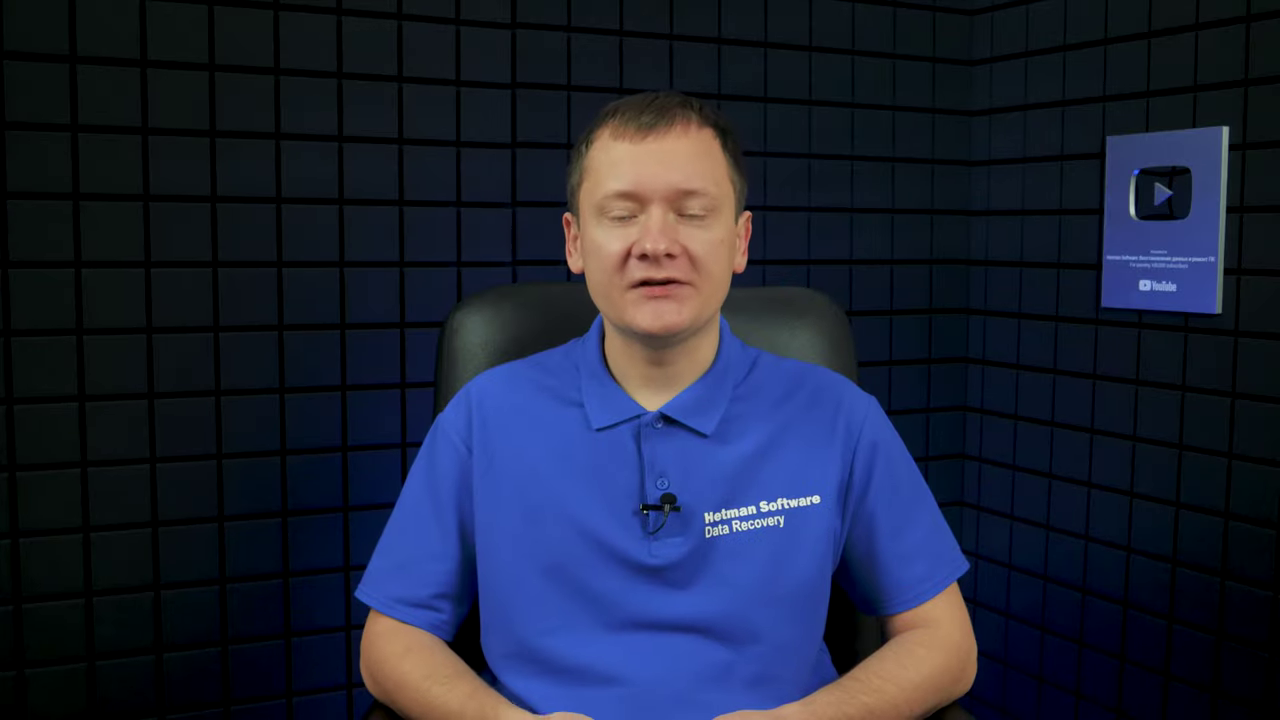